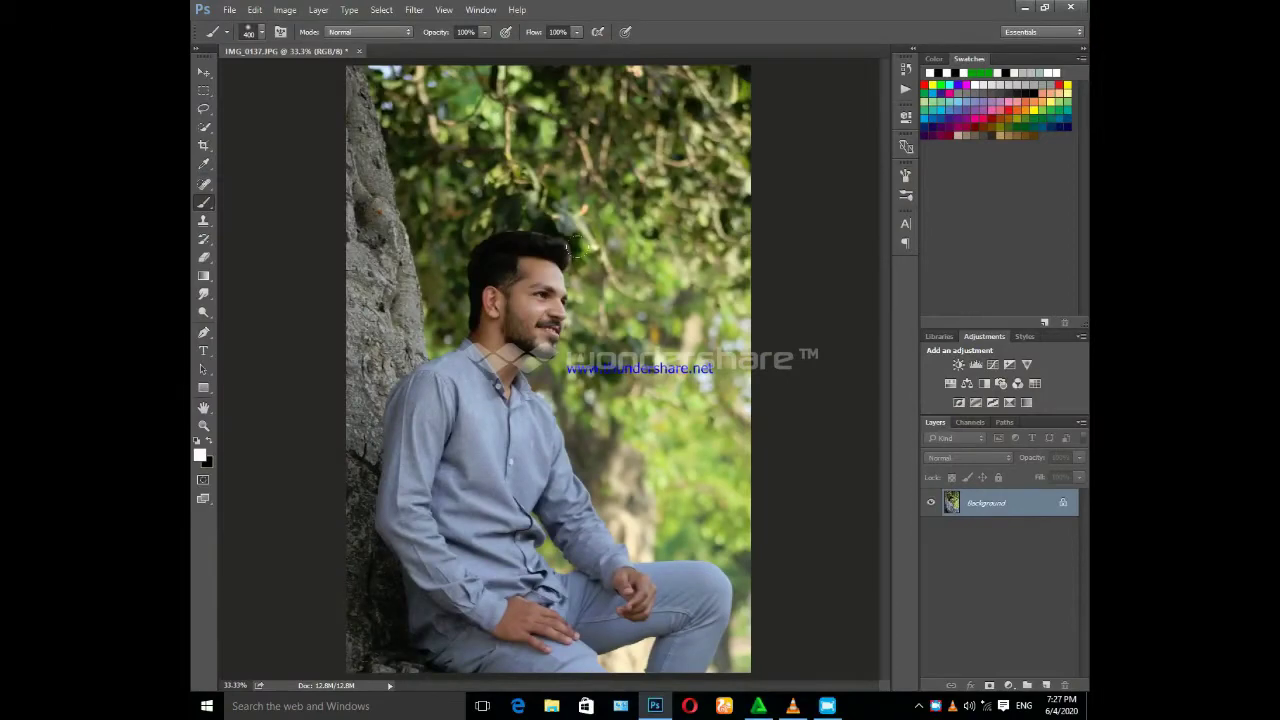
At 100% zoom, smooth the forehead, cheek and under-lip beard skin with the Mixer Brush.
key(ctrl+plus)
key(ctrl+plus)
key(ctrl+plus)
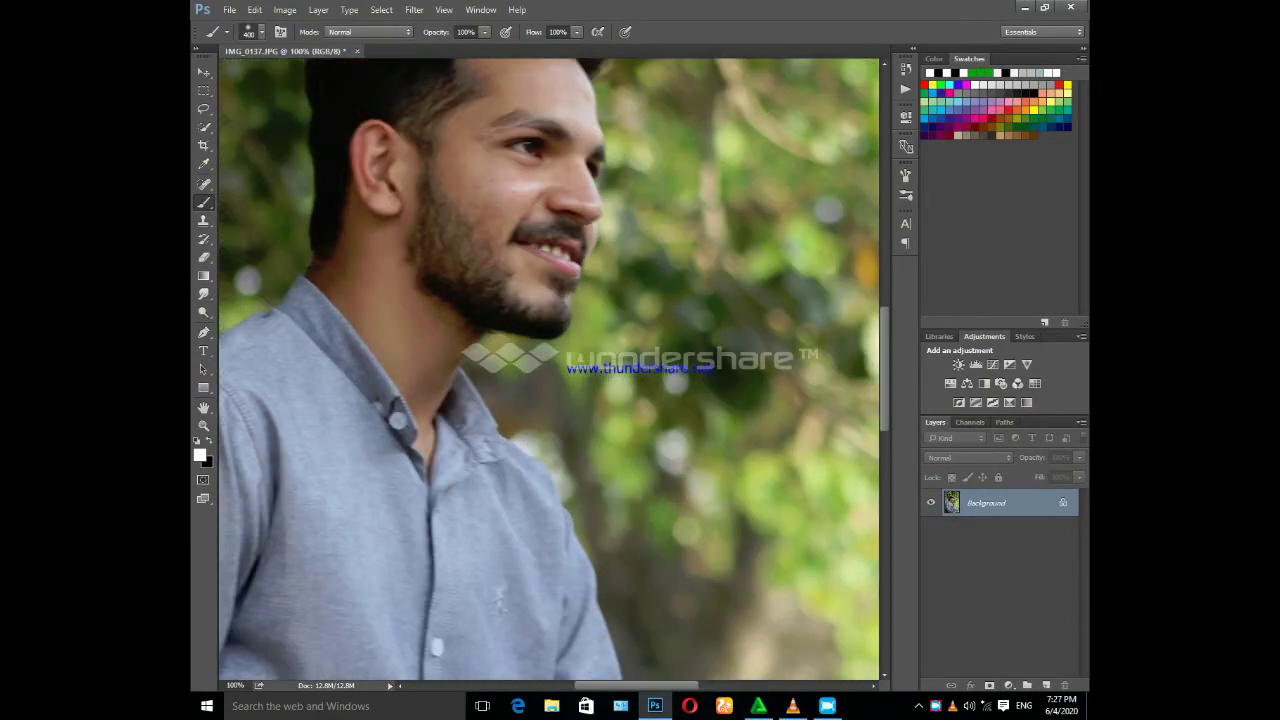
right_click(210, 202)
click(280, 242)
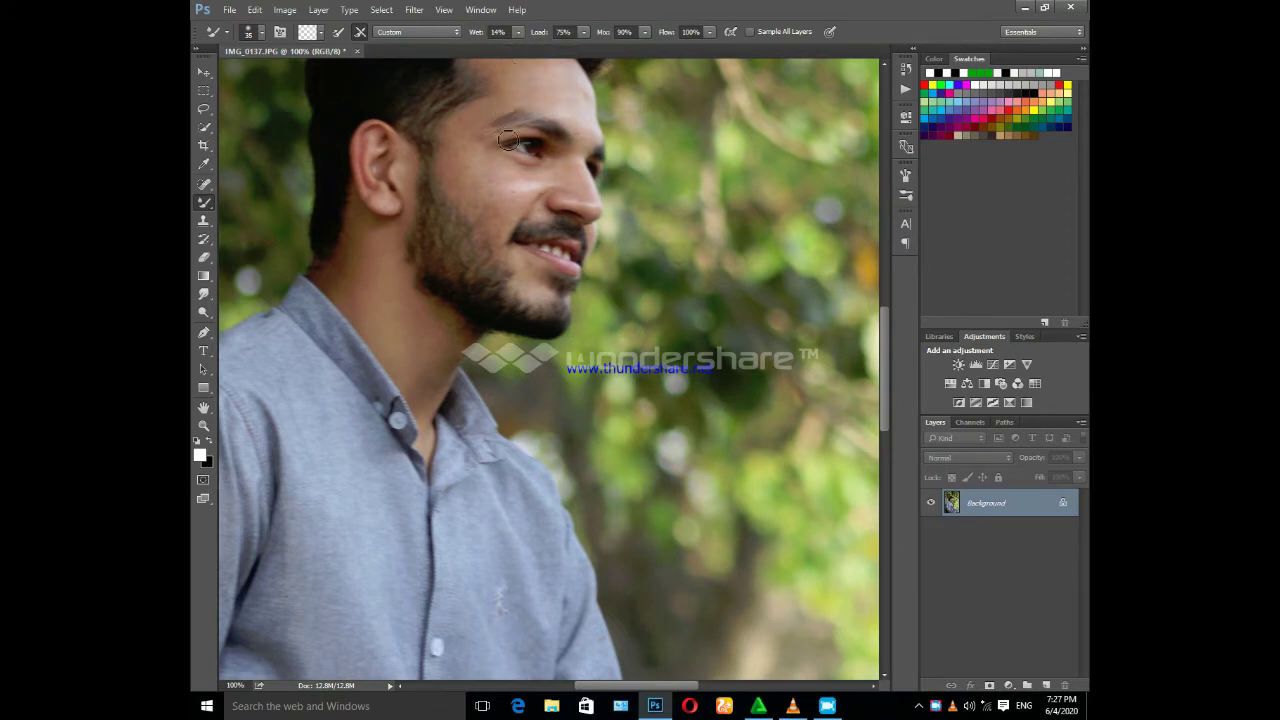
scroll(521, 121, up, 1)
drag(564, 139, 575, 160)
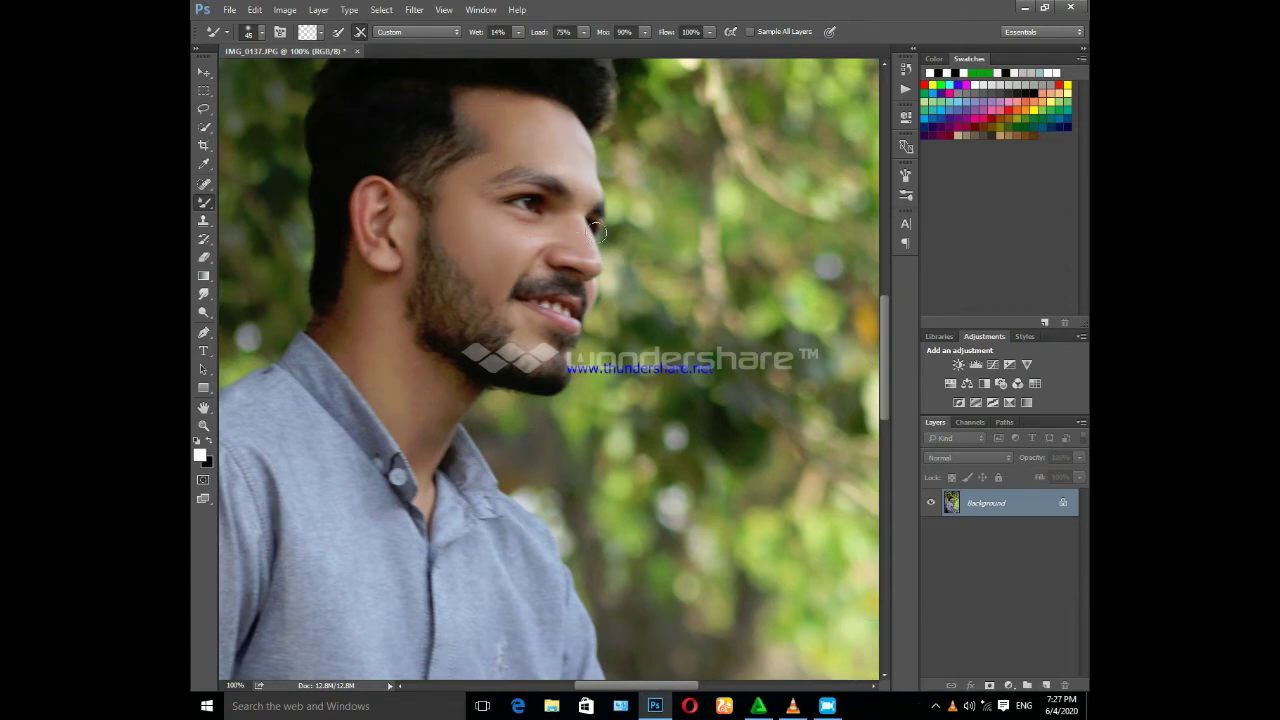
key(bracketleft)
key(bracketleft)
click(505, 296)
drag(505, 296, 528, 316)
click(407, 270)
With a larger brush, smooth the neck, jaw, ear area and remaining cheek and forehead spots.
key(bracketright)
key(bracketright)
drag(367, 336, 372, 368)
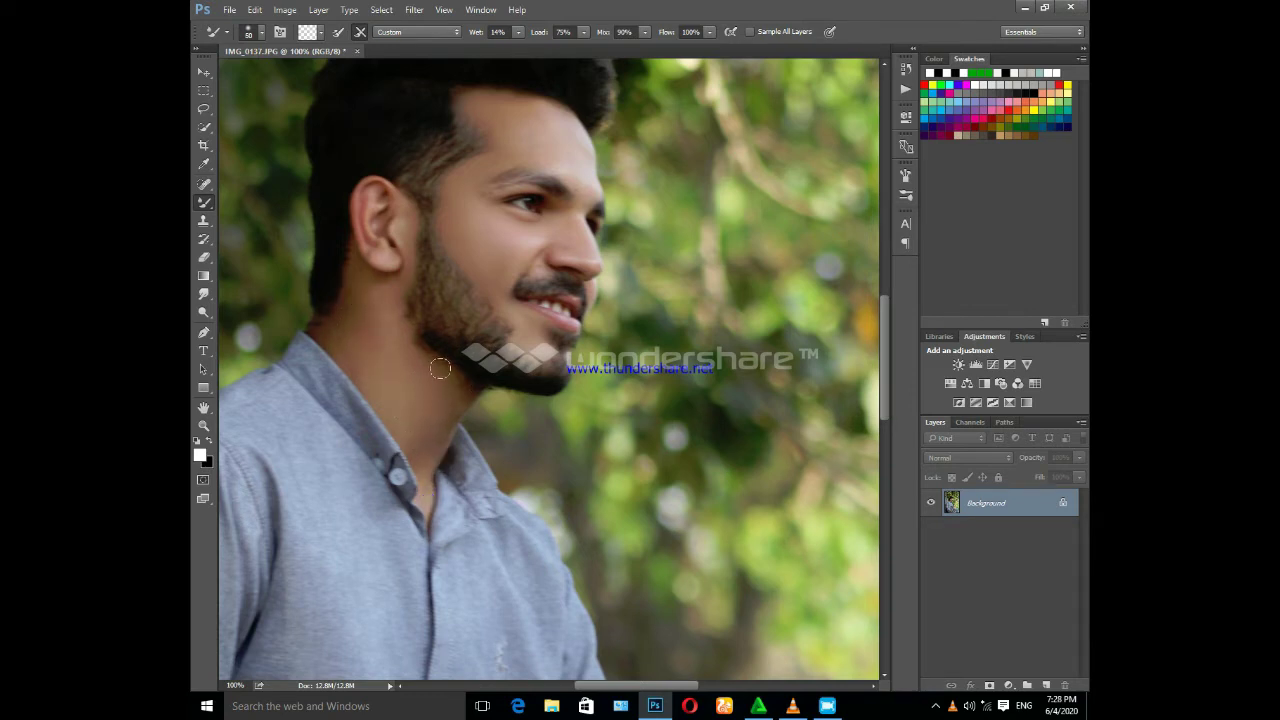
drag(412, 445, 444, 382)
click(408, 218)
click(410, 284)
click(523, 250)
key(bracketright)
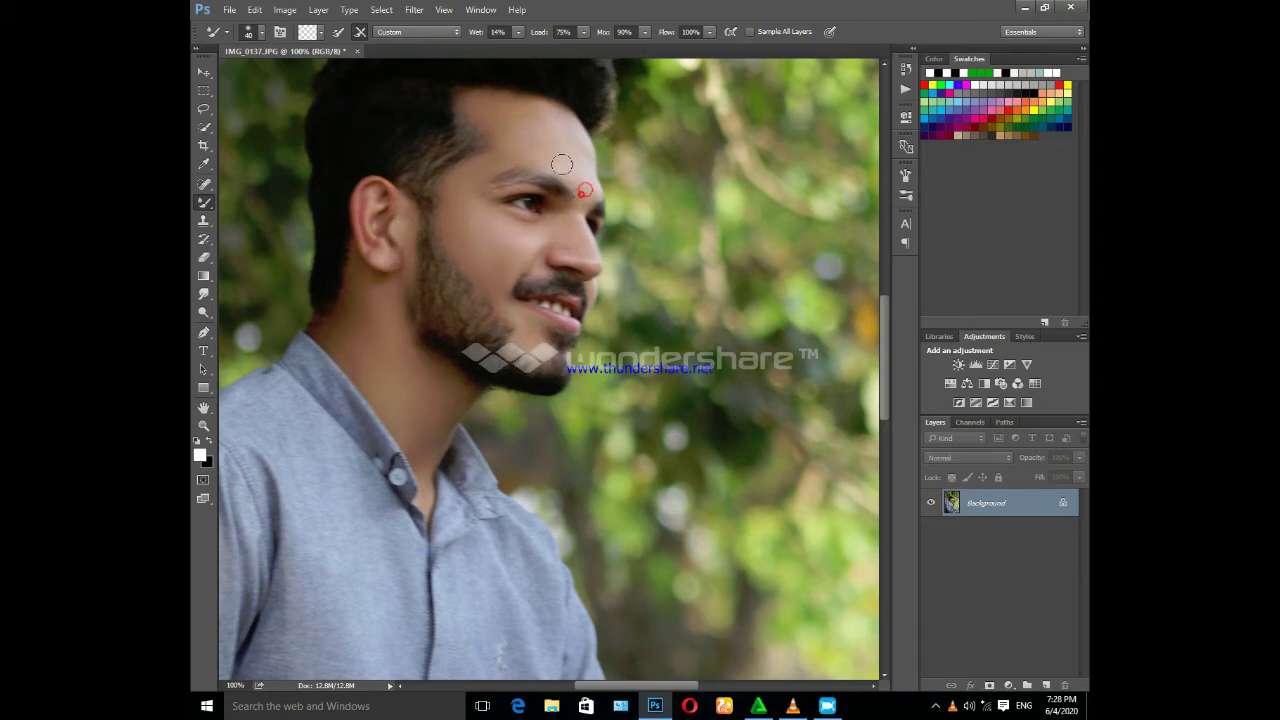
click(569, 180)
Zoom out and smooth the skin on the hand with an enlarged brush.
key(ctrl+minus)
key(ctrl+minus)
key(ctrl+minus)
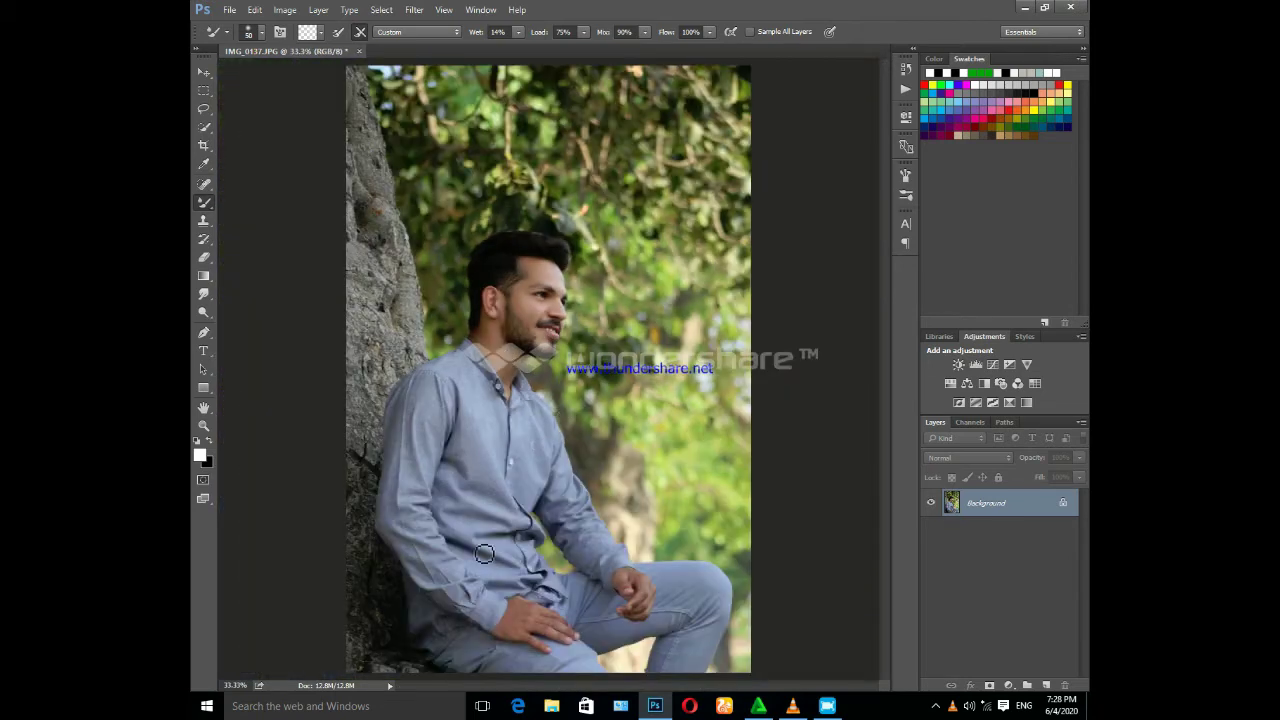
key(bracketright)
key(bracketright)
key(bracketright)
click(524, 621)
Use Liquify's Forward Warp at size 250 to push the hair up and outward, then apply it.
click(414, 9)
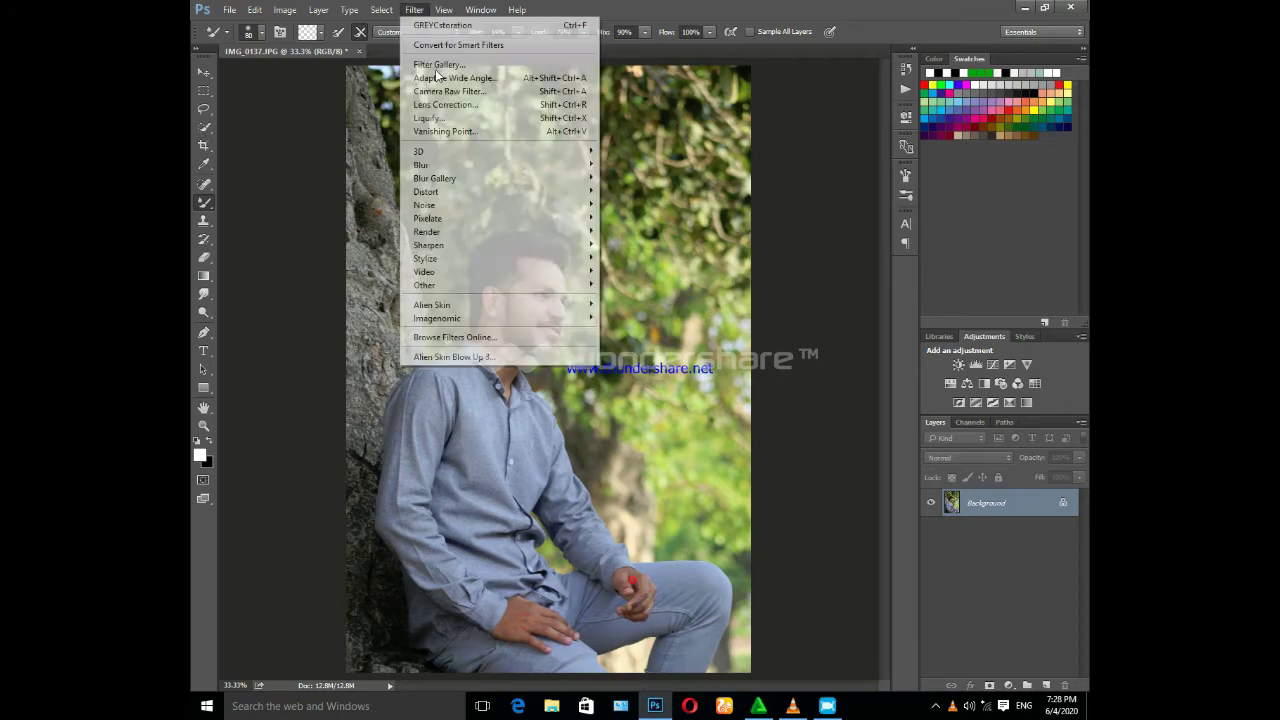
click(454, 122)
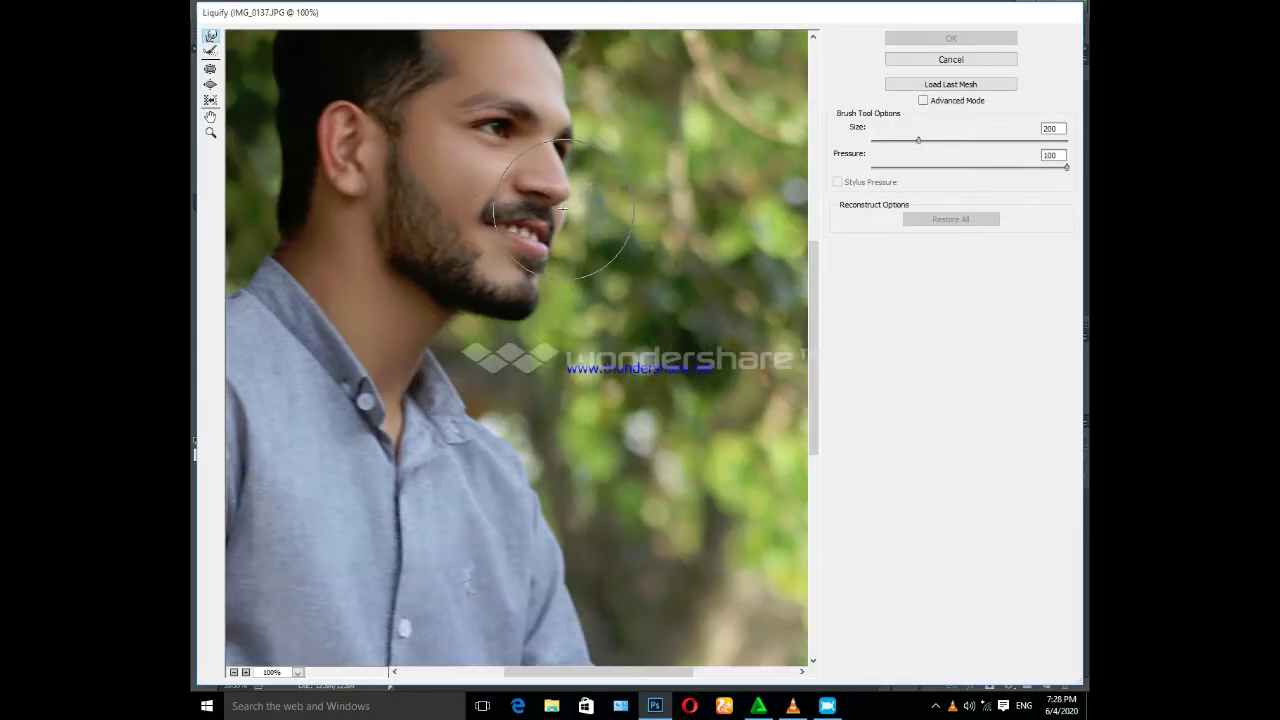
scroll(563, 208, up, 3)
scroll(457, 271, up, 2)
key(bracketright)
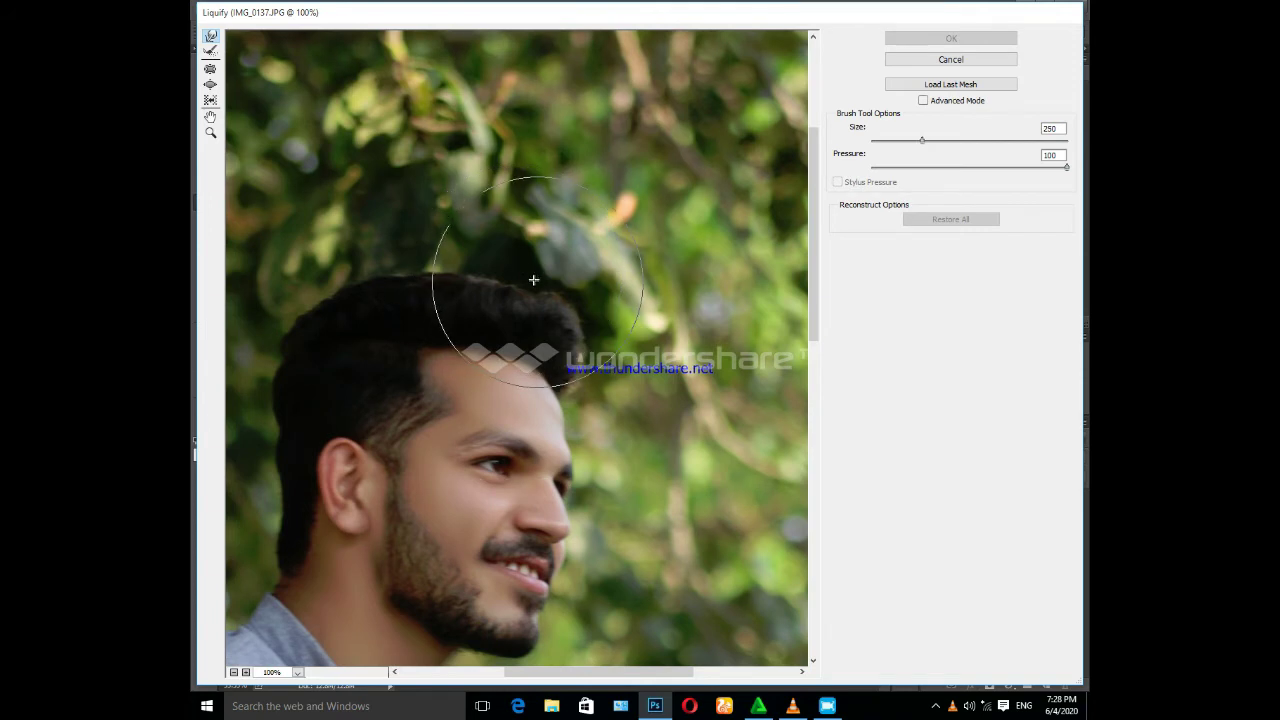
mouse_move(533, 280)
mouse_down()
mouse_move(362, 271)
mouse_move(472, 247)
mouse_up()
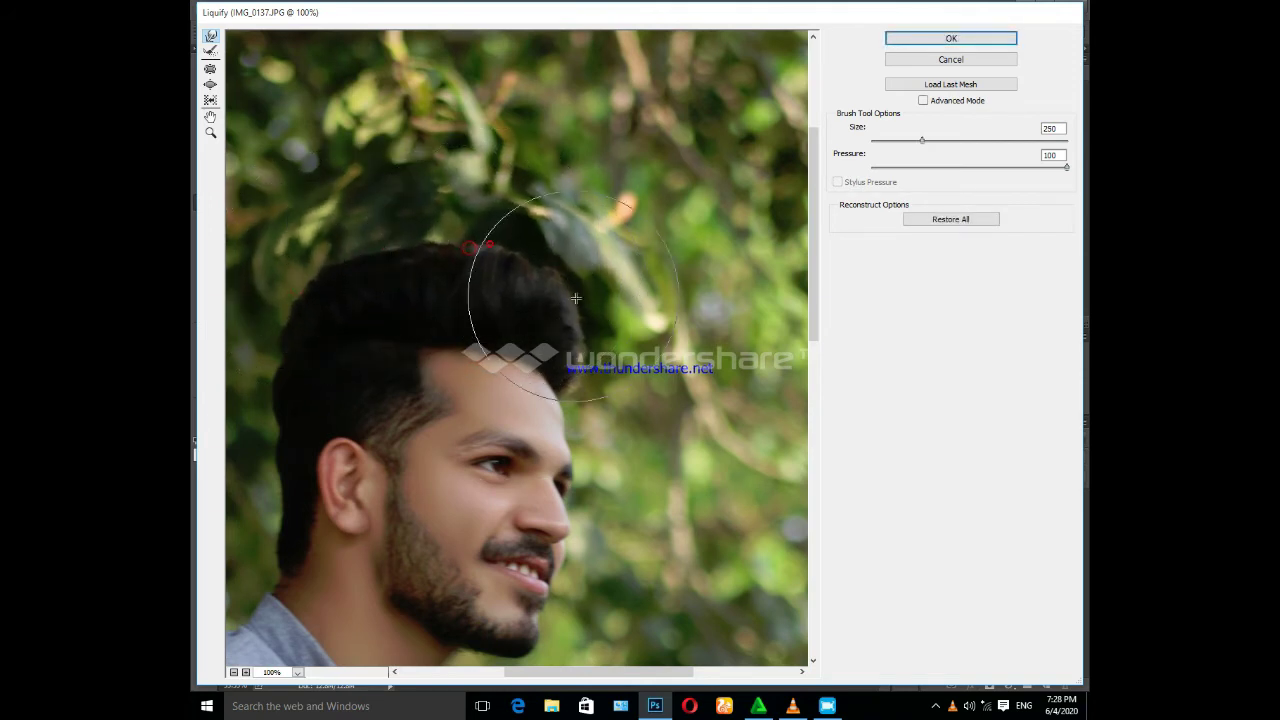
drag(576, 298, 598, 318)
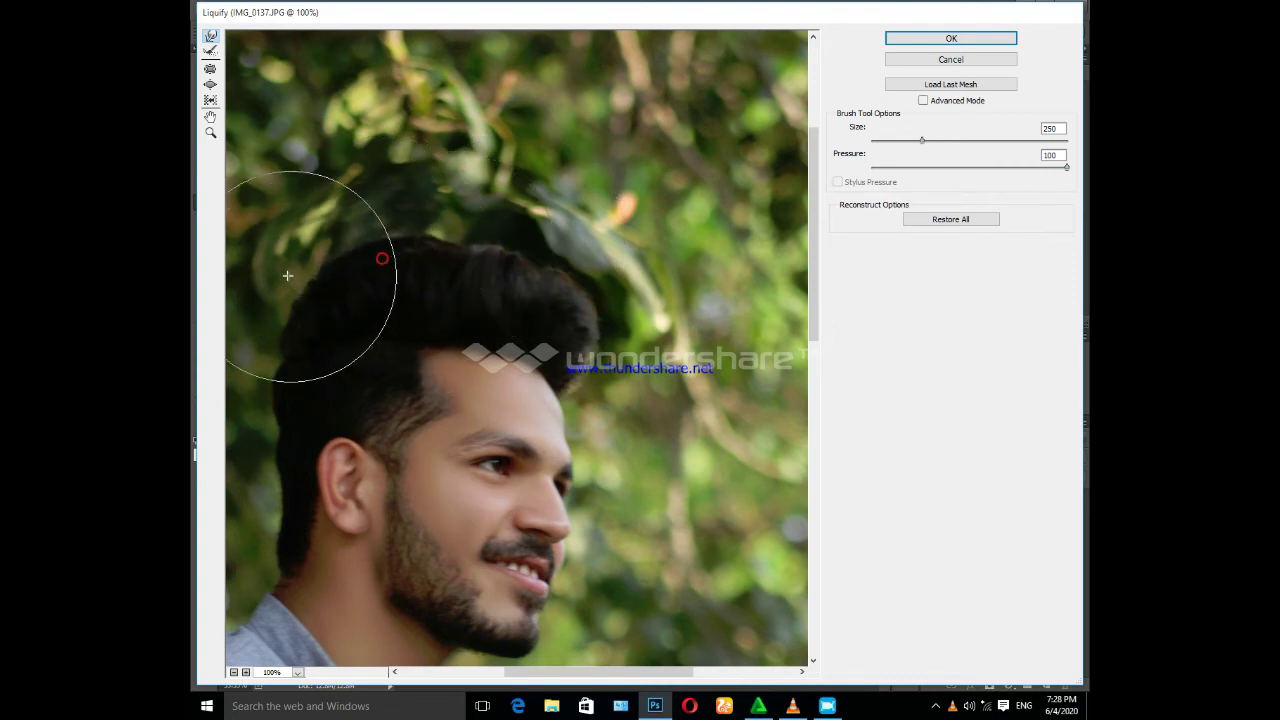
drag(251, 290, 250, 310)
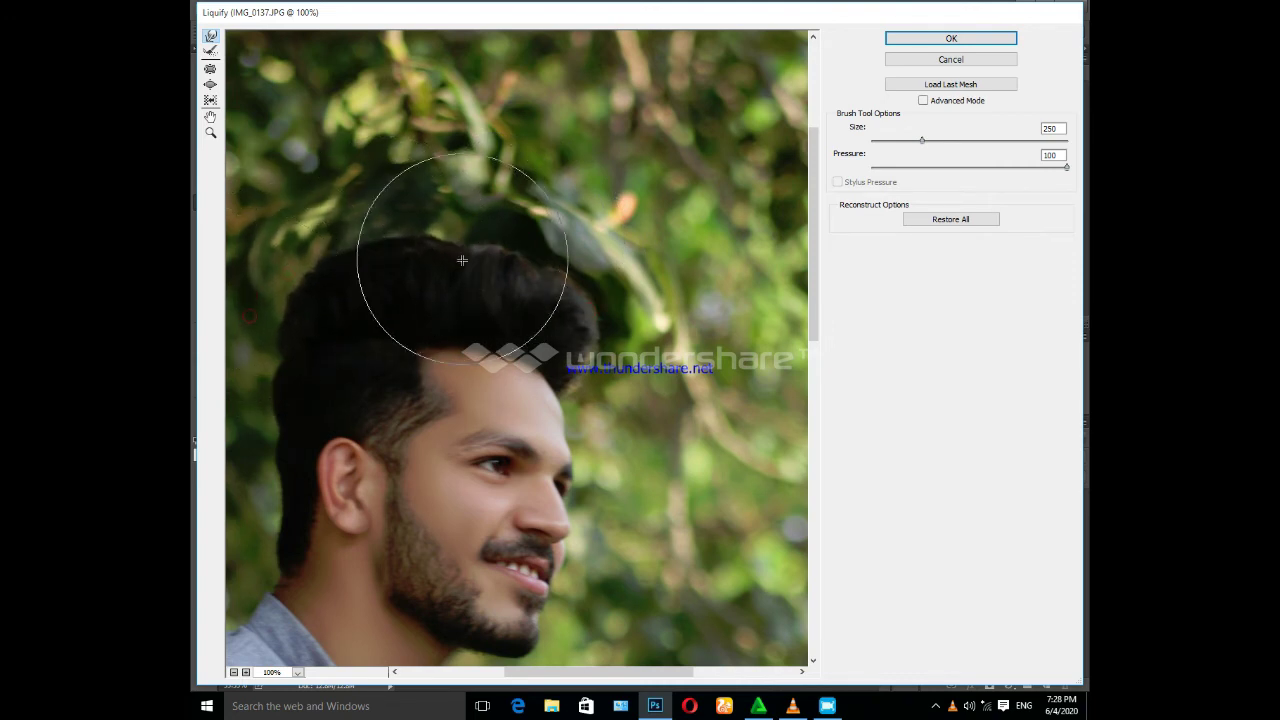
drag(462, 260, 566, 271)
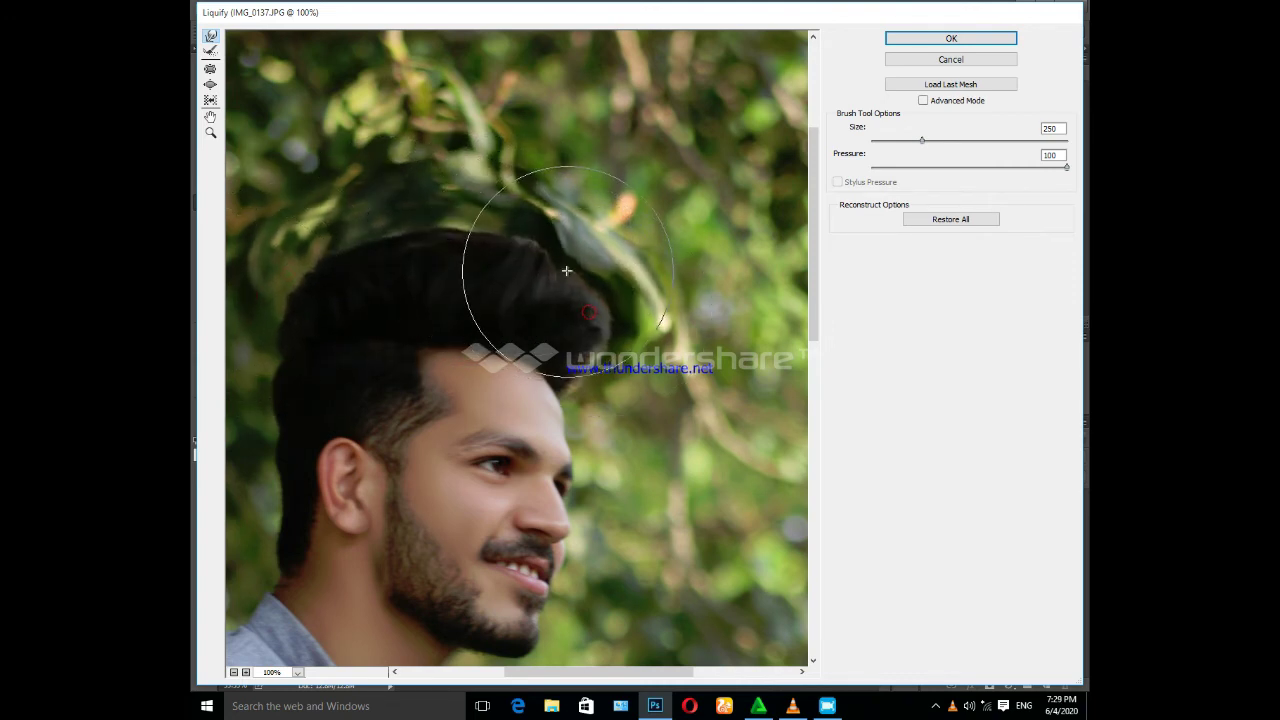
mouse_move(460, 256)
mouse_down()
mouse_move(370, 253)
mouse_move(571, 300)
mouse_up()
click(934, 36)
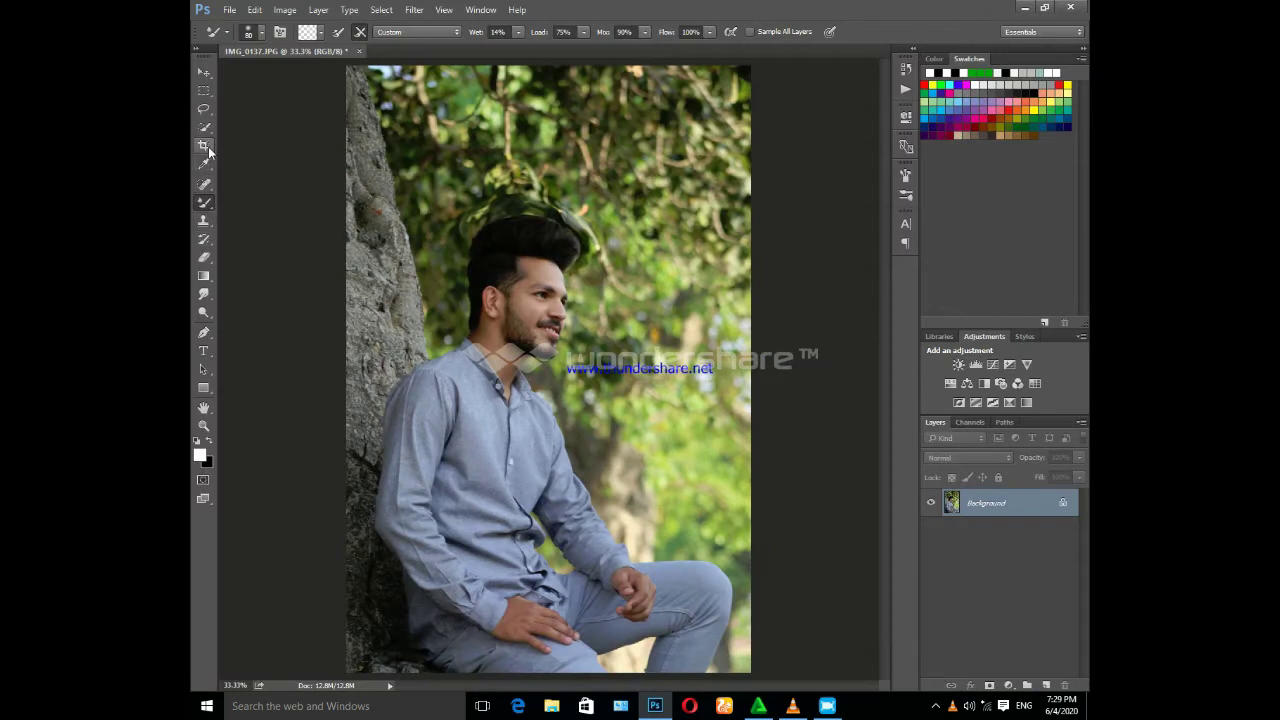
Patch over the warped leaves above the hair, then deselect.
right_click(204, 184)
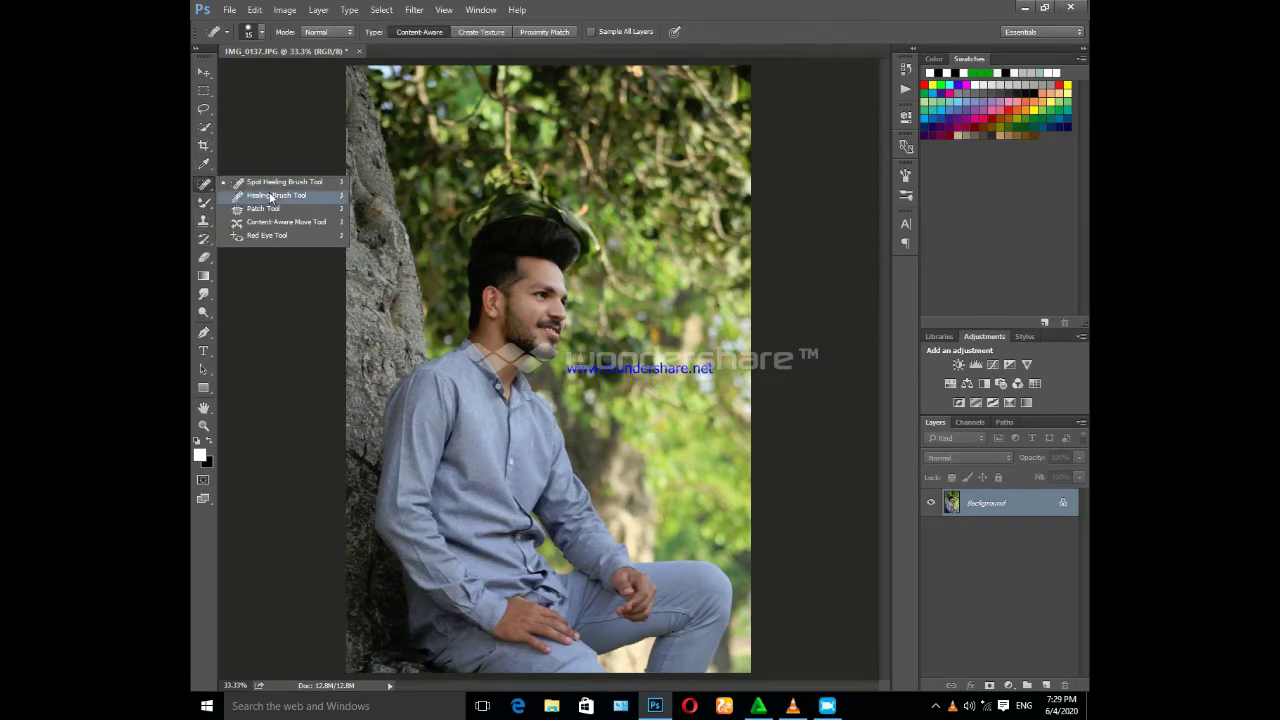
click(269, 211)
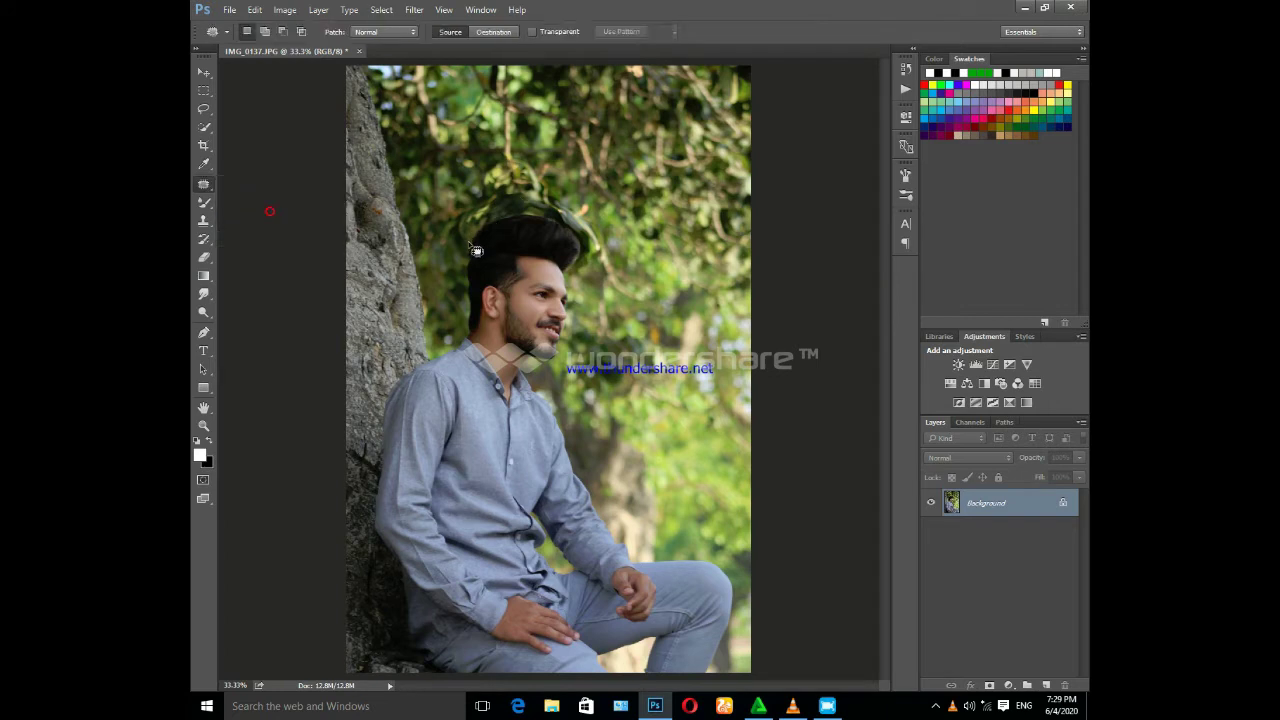
mouse_move(476, 250)
mouse_down()
mouse_move(581, 234)
mouse_move(475, 238)
mouse_move(614, 140)
mouse_up()
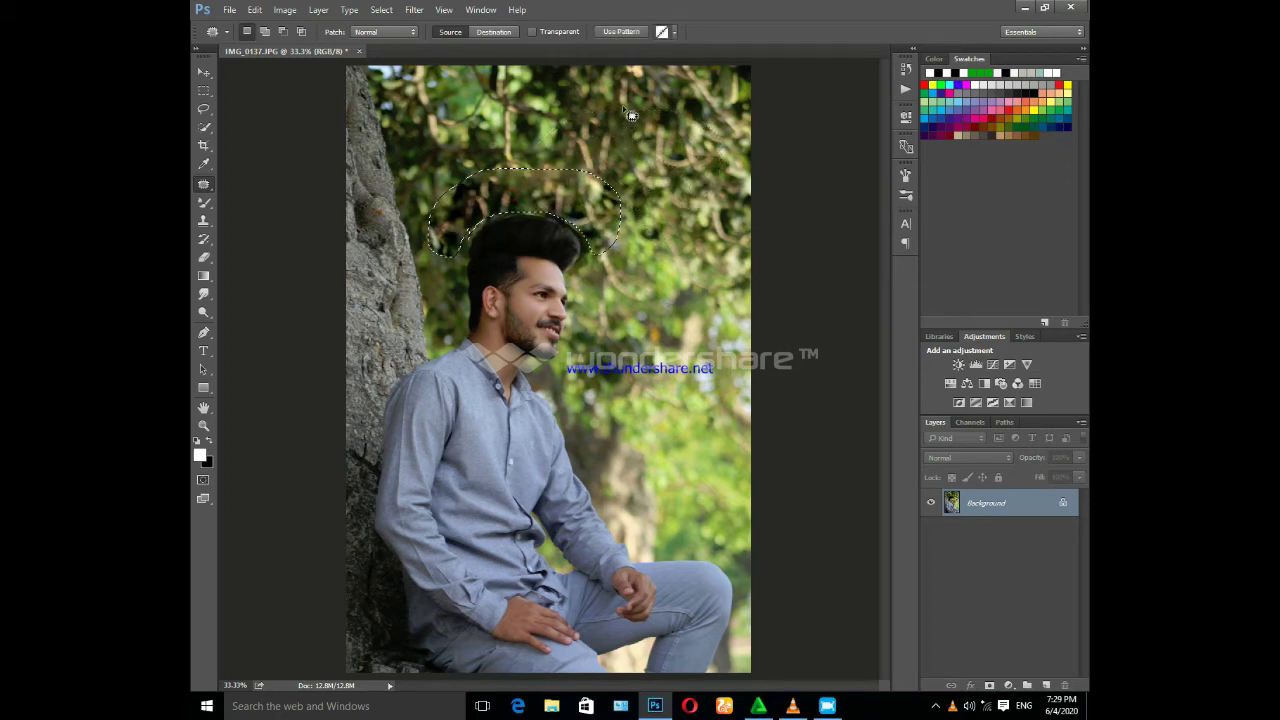
key(ctrl+d)
Spot-heal the dark line beside the hair.
right_click(204, 185)
click(267, 184)
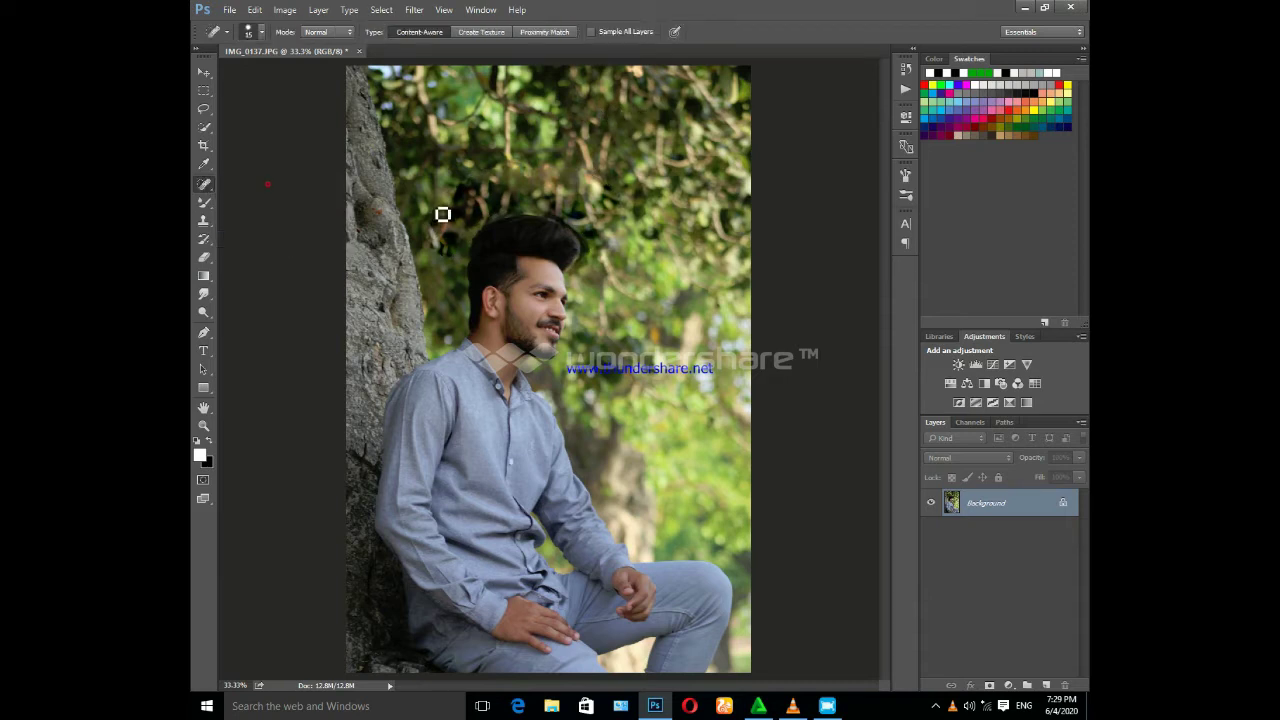
drag(433, 206, 438, 245)
key(bracketright)
key(bracketright)
key(bracketright)
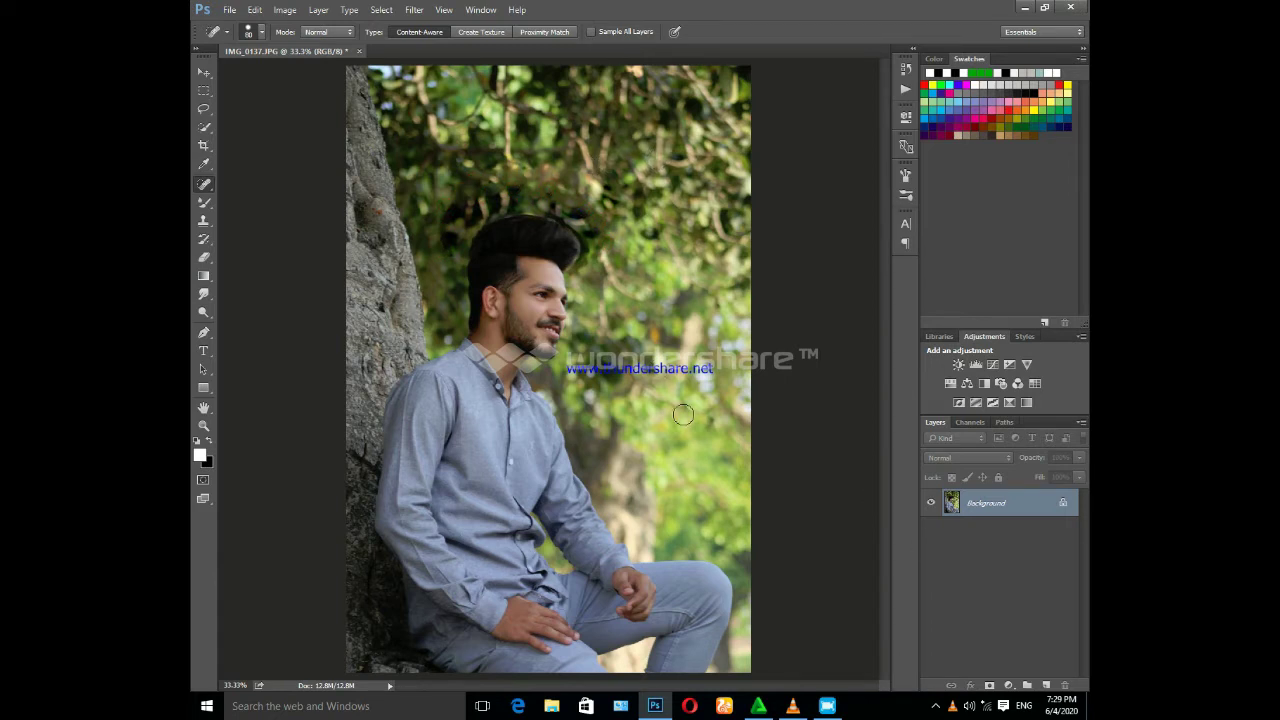
click(1010, 685)
Add a Selective Color layer and adjust the Greens' cyan, magenta, yellow and black sliders.
click(965, 674)
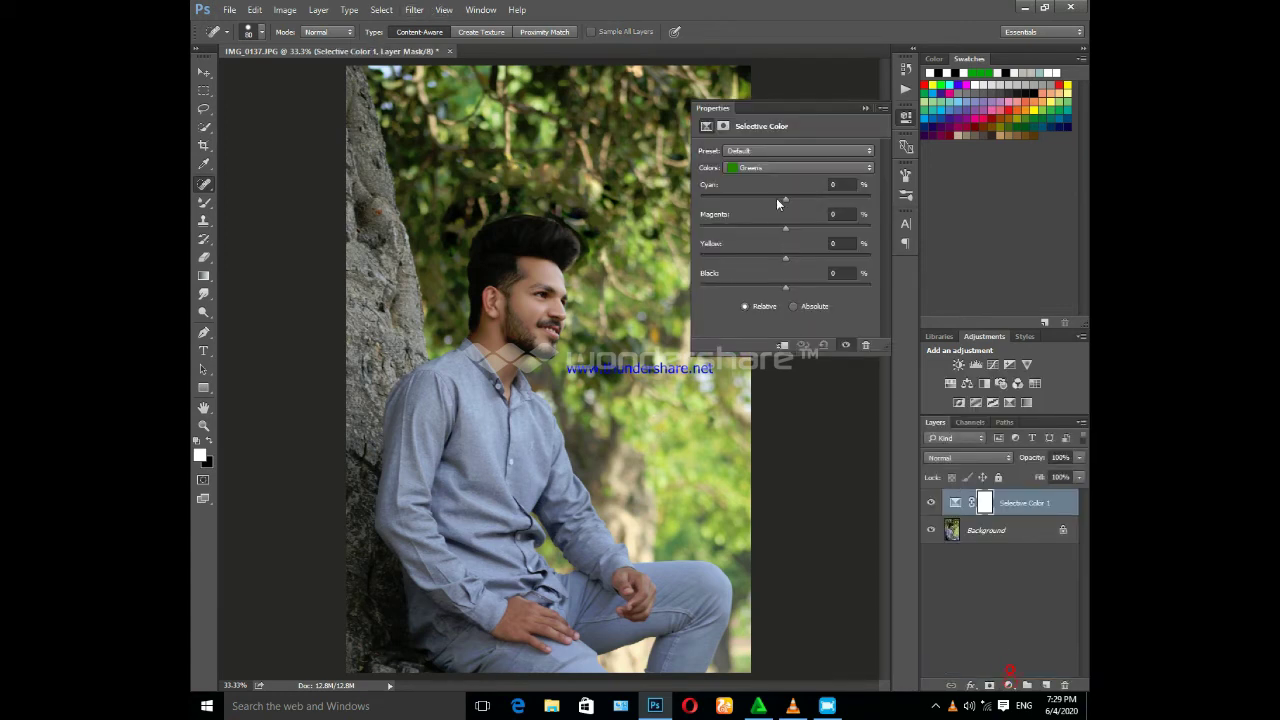
drag(787, 199, 856, 199)
drag(784, 231, 702, 240)
drag(786, 257, 841, 259)
drag(740, 259, 735, 290)
Add magenta and yellow to the Yellows, collapse Properties and select the Background layer.
click(780, 168)
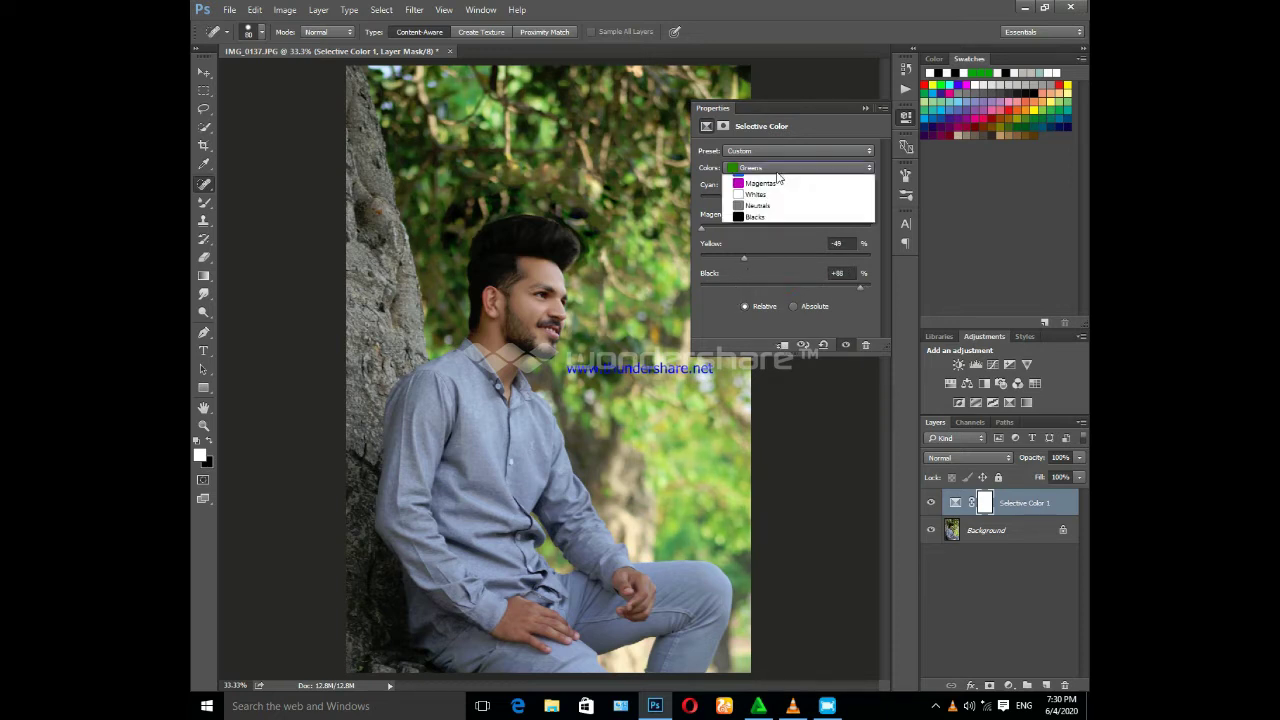
click(774, 196)
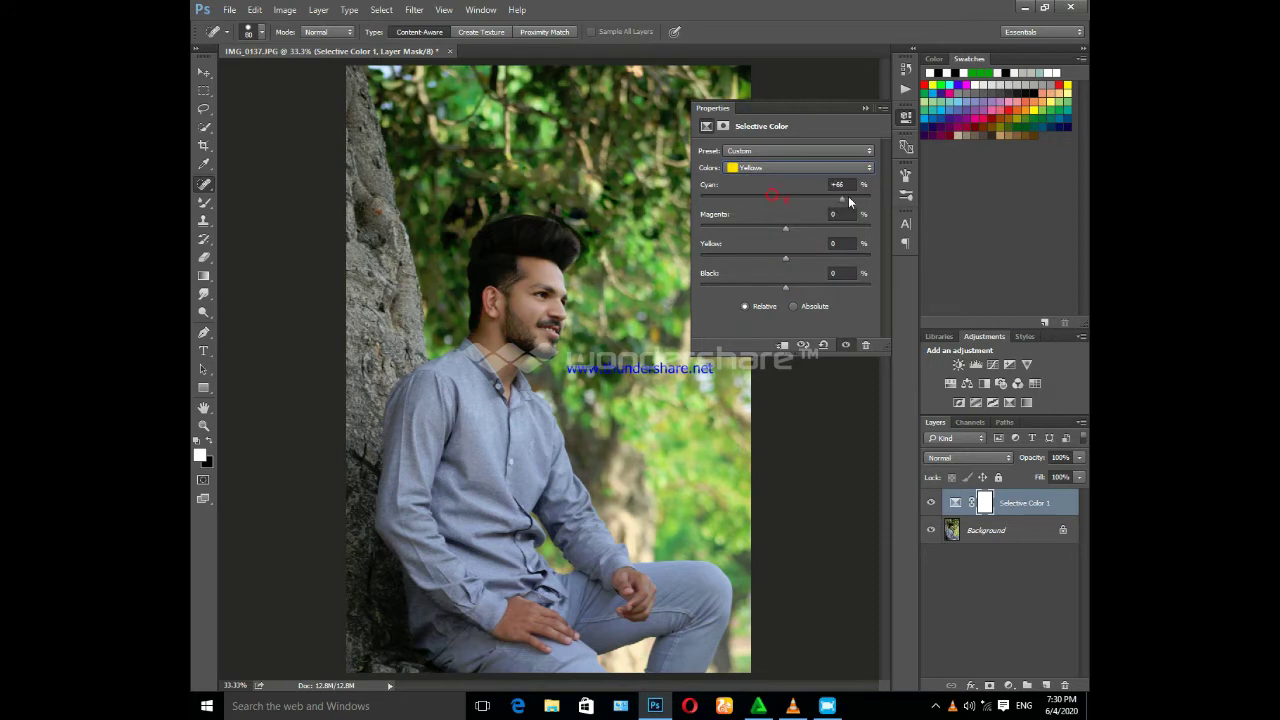
mouse_move(785, 229)
mouse_down()
mouse_move(733, 231)
mouse_move(834, 230)
mouse_move(774, 260)
mouse_up()
drag(761, 266, 790, 302)
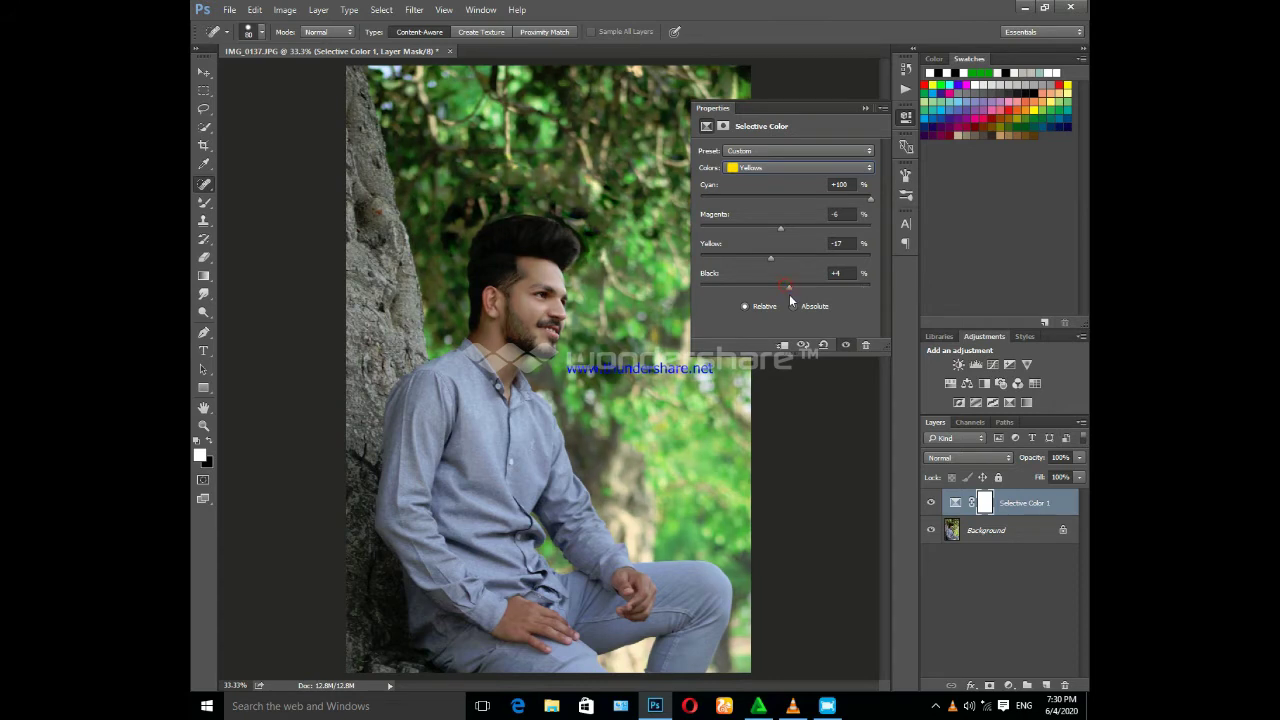
click(868, 108)
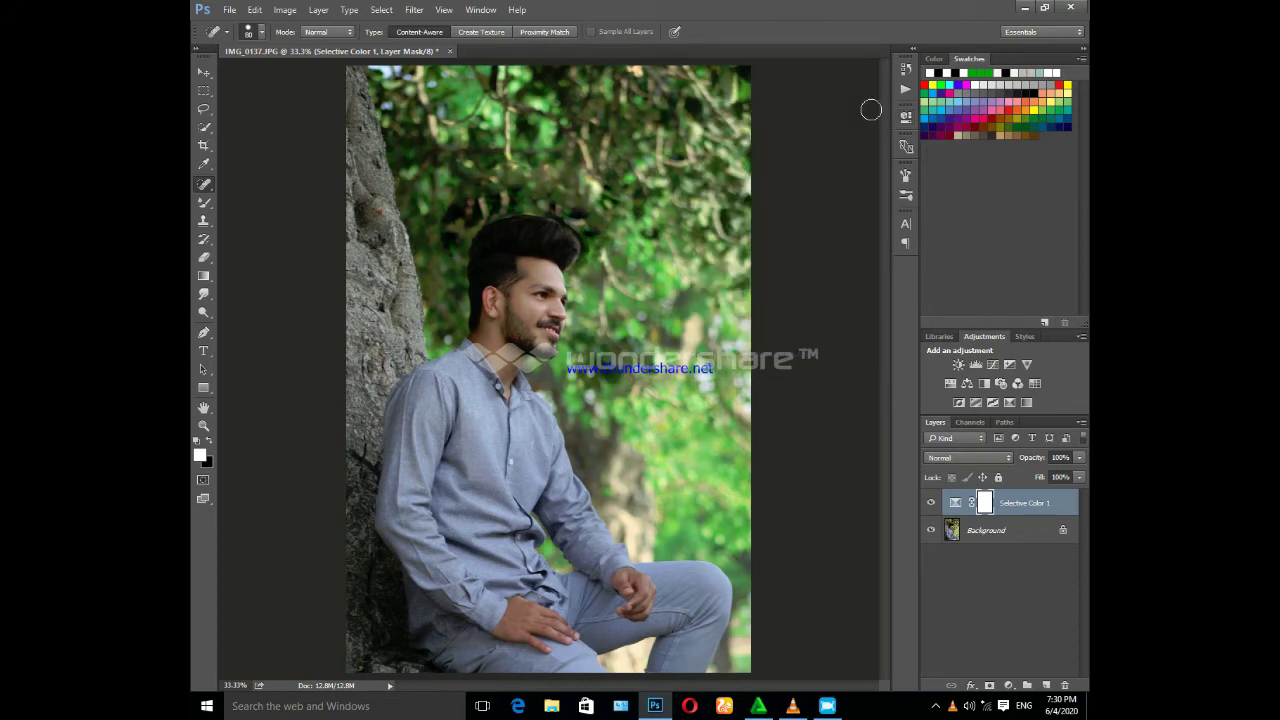
shift+click(1009, 541)
Merge the adjustment into Background, open the Camera Raw filter and warm the temperature.
key(ctrl+e)
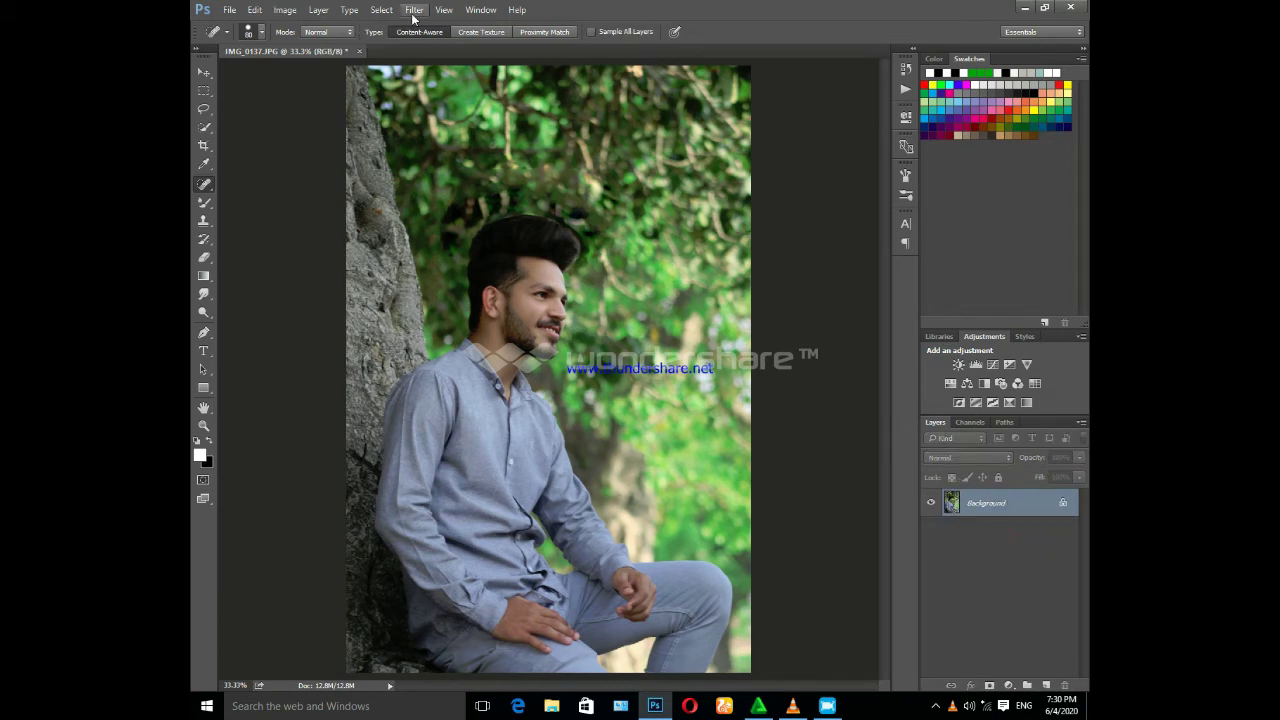
click(413, 12)
click(458, 91)
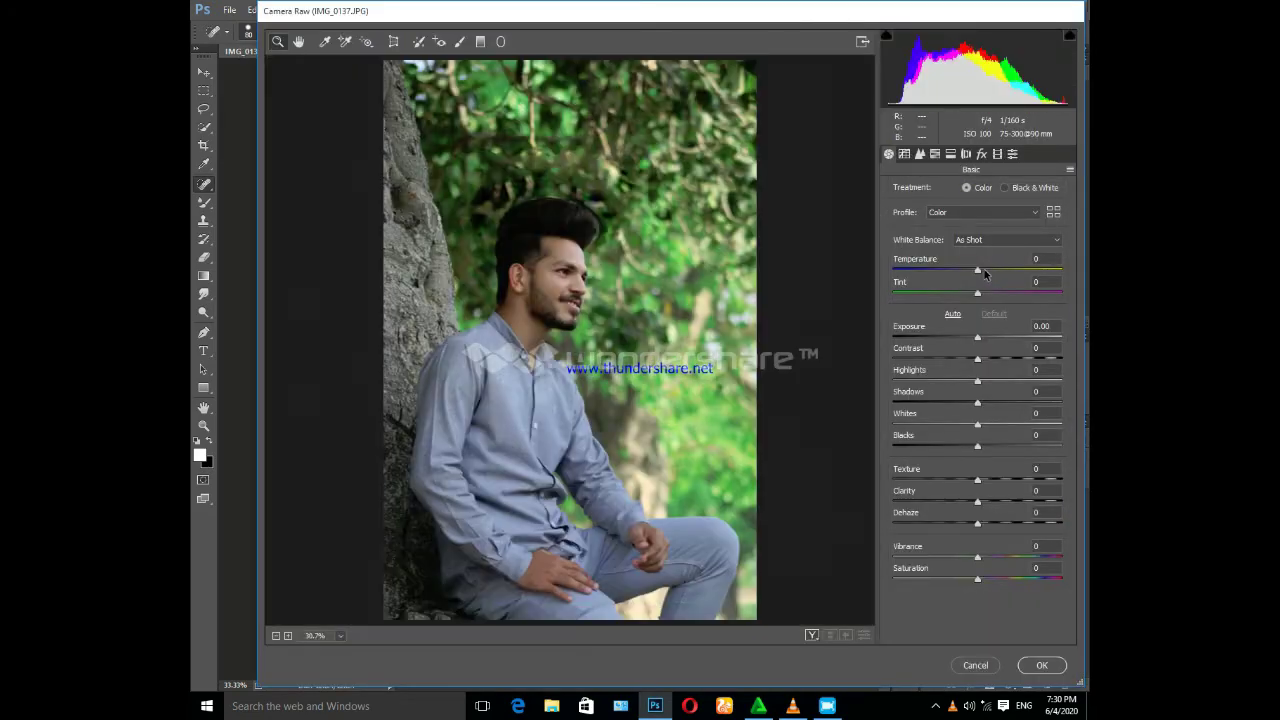
click(984, 270)
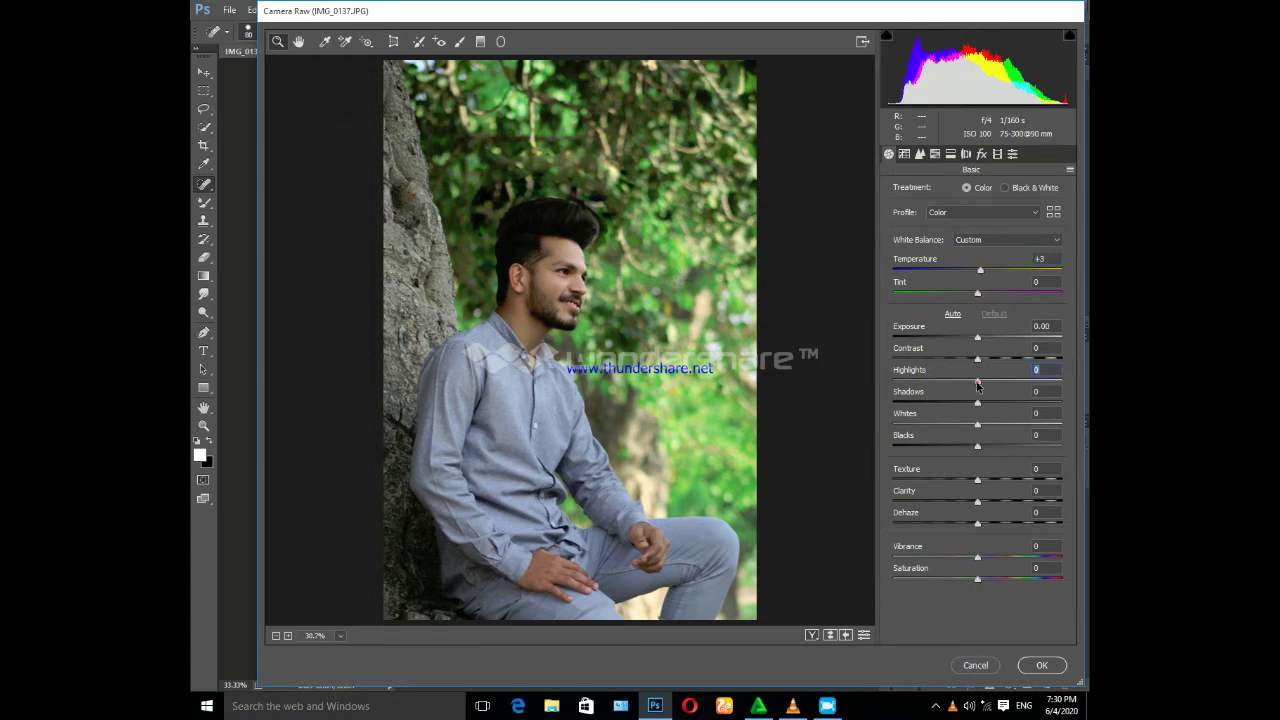
Raise HSL saturation: Yellows to +100, Oranges up, Greens to +43.
click(936, 155)
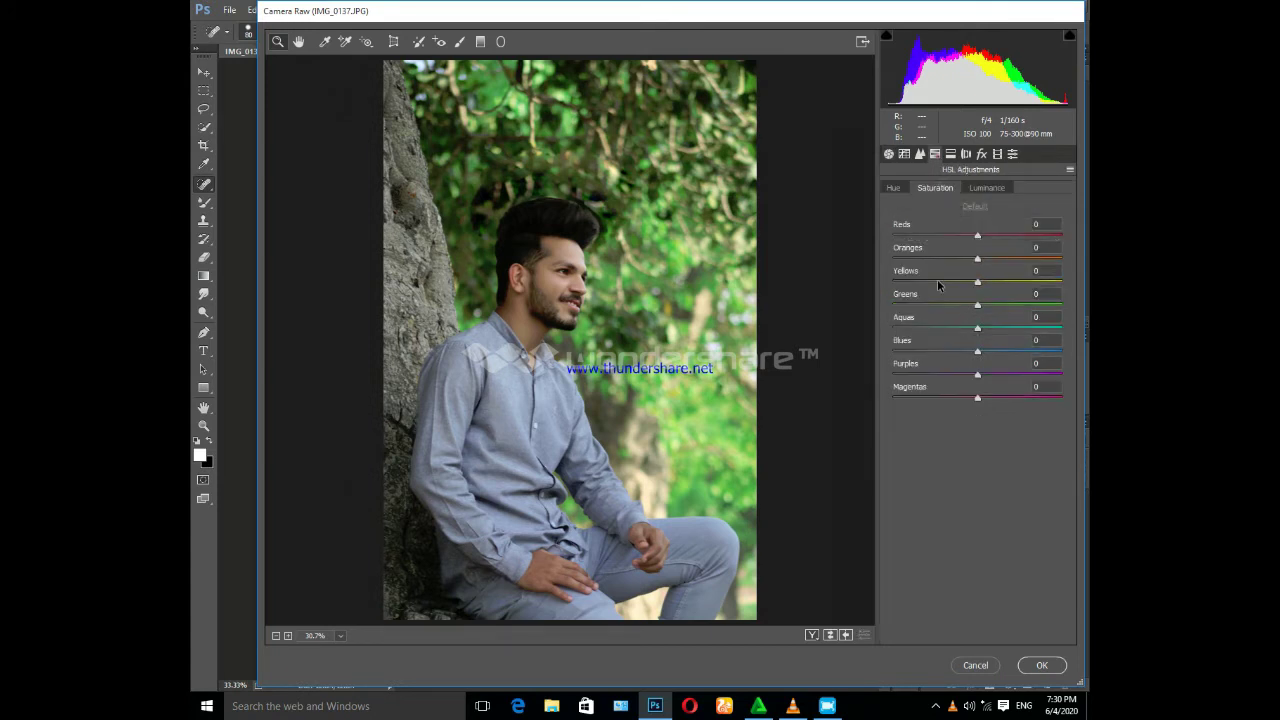
drag(984, 282, 998, 284)
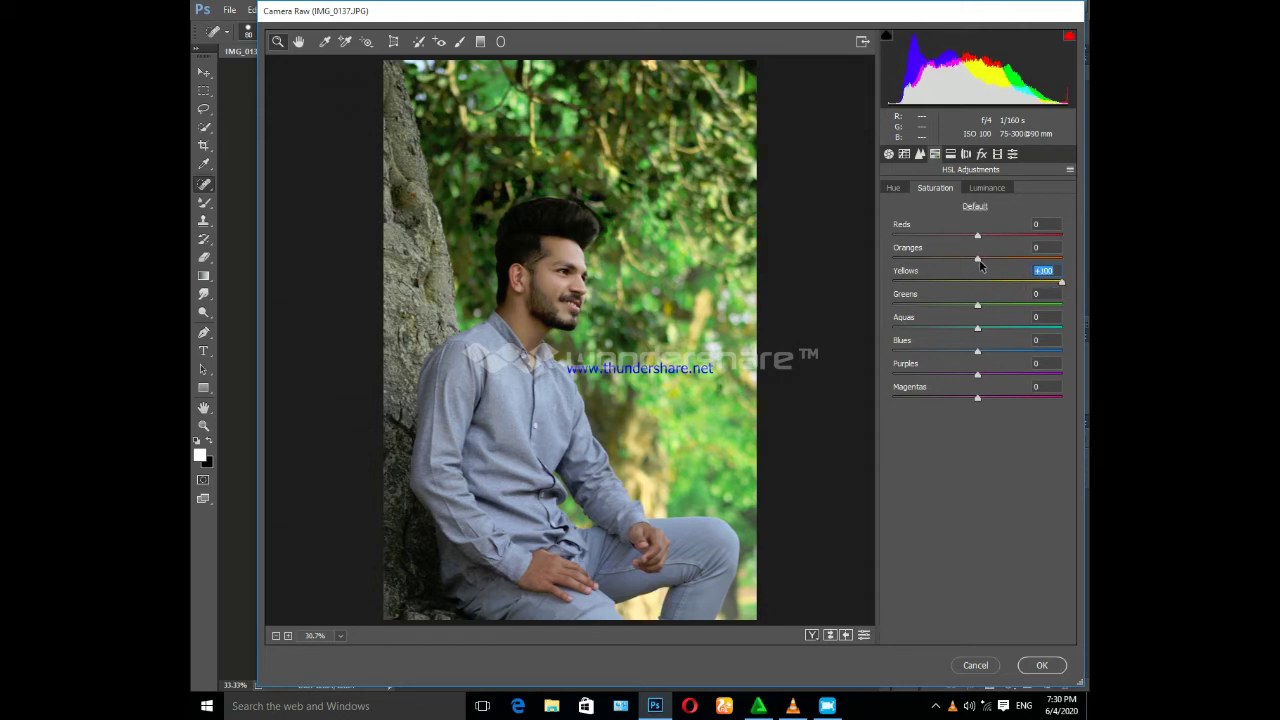
drag(979, 260, 1004, 233)
mouse_move(979, 305)
mouse_down()
mouse_move(1013, 307)
mouse_move(1025, 328)
mouse_move(997, 351)
mouse_move(995, 398)
mouse_up()
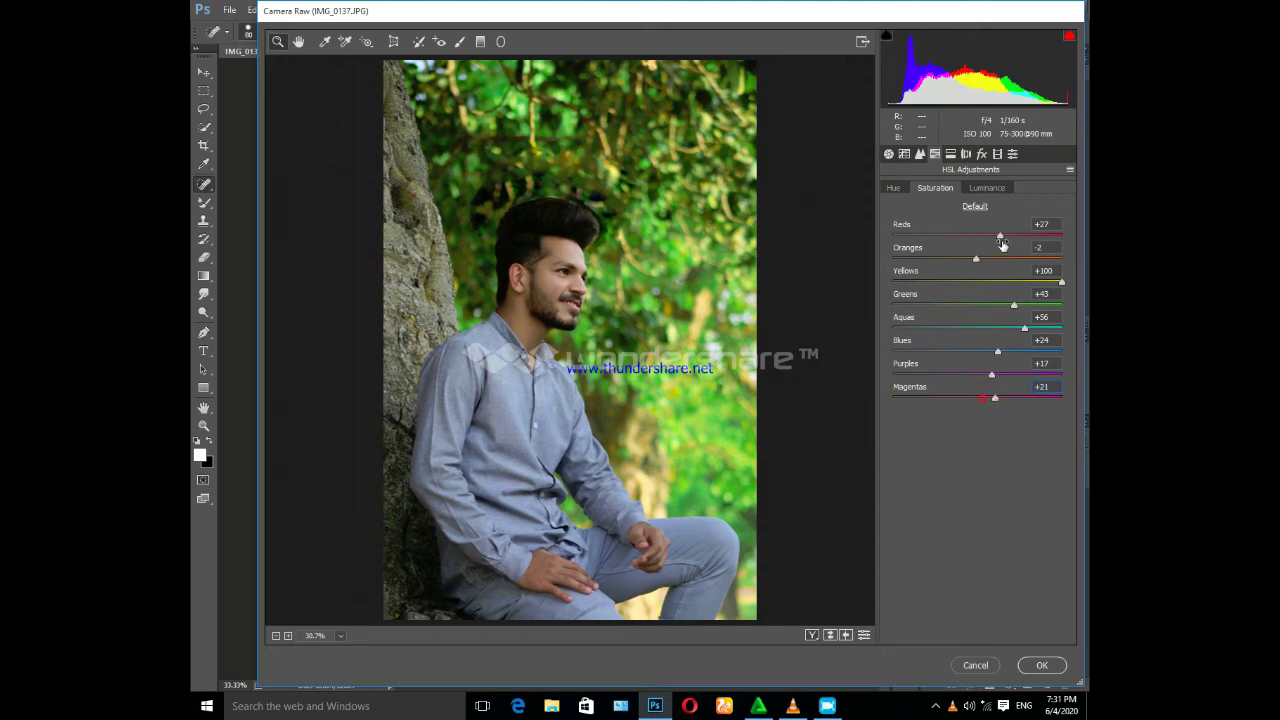
click(895, 188)
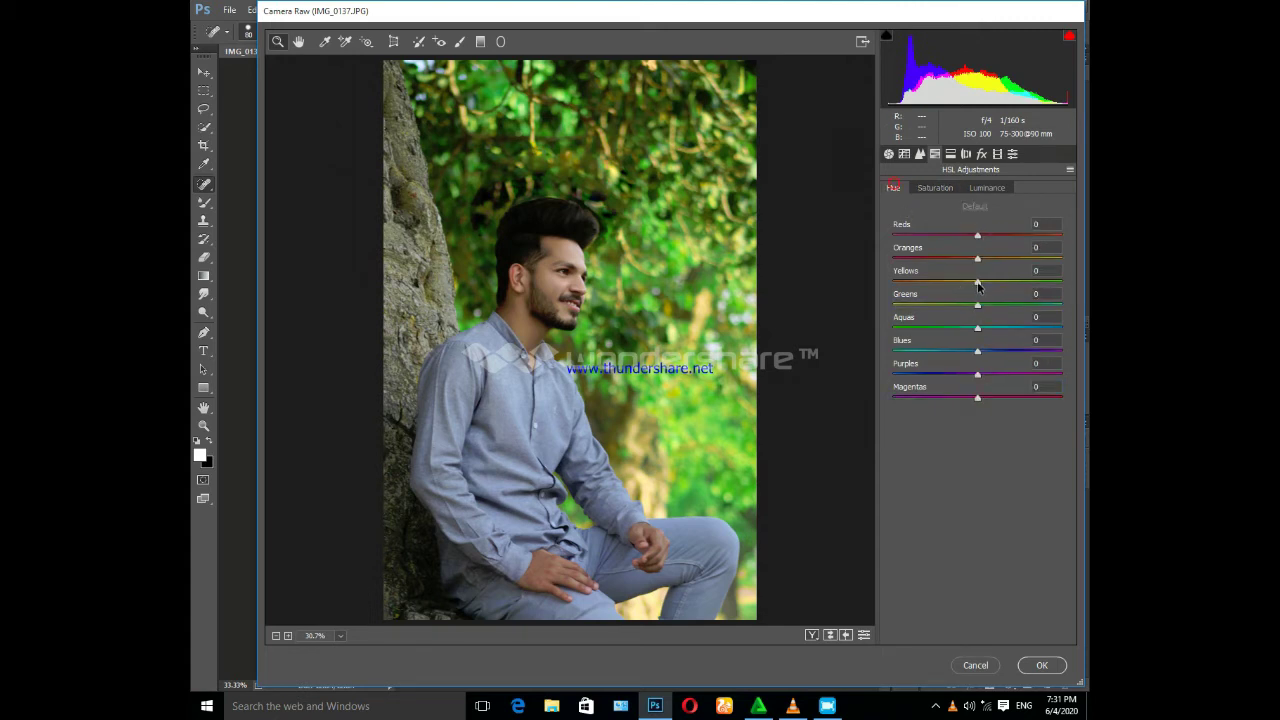
Set HSL hues: Yellows -30, Greens and Aquas -100, Blues -47, Oranges +11.
mouse_move(978, 285)
mouse_down()
mouse_move(917, 295)
mouse_move(971, 298)
mouse_move(899, 306)
mouse_up()
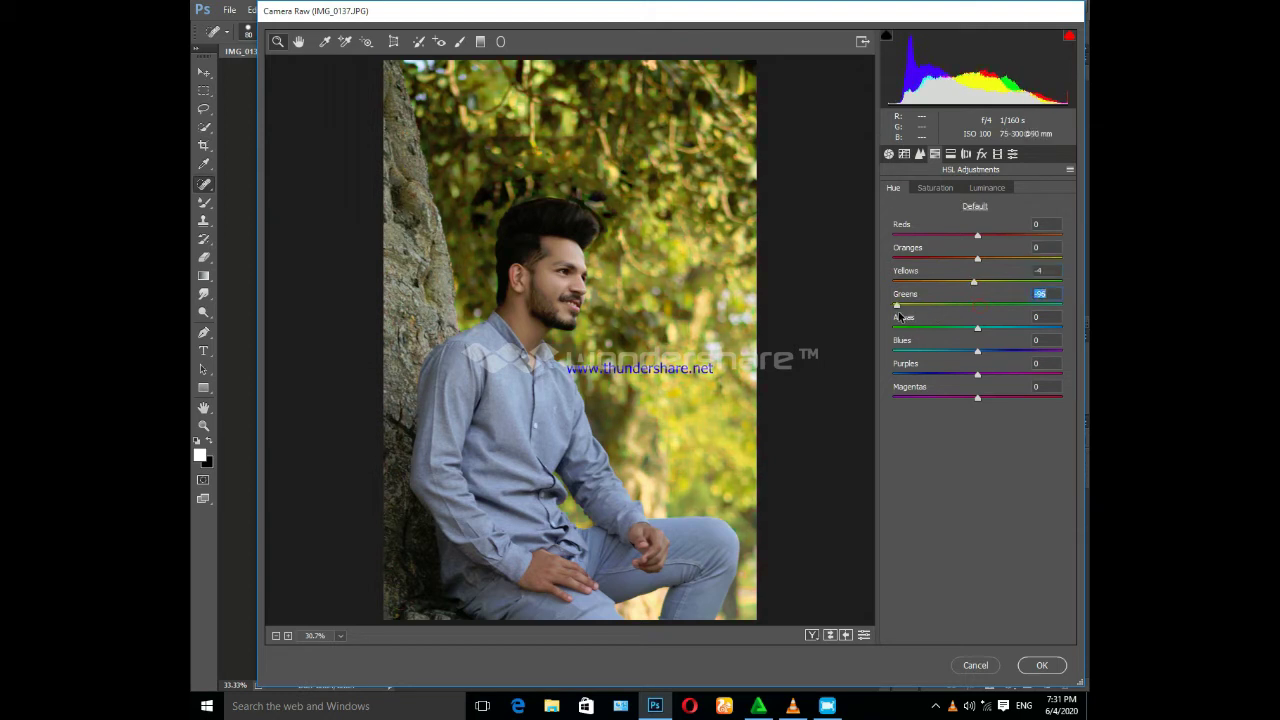
drag(899, 317, 891, 311)
drag(977, 351, 941, 356)
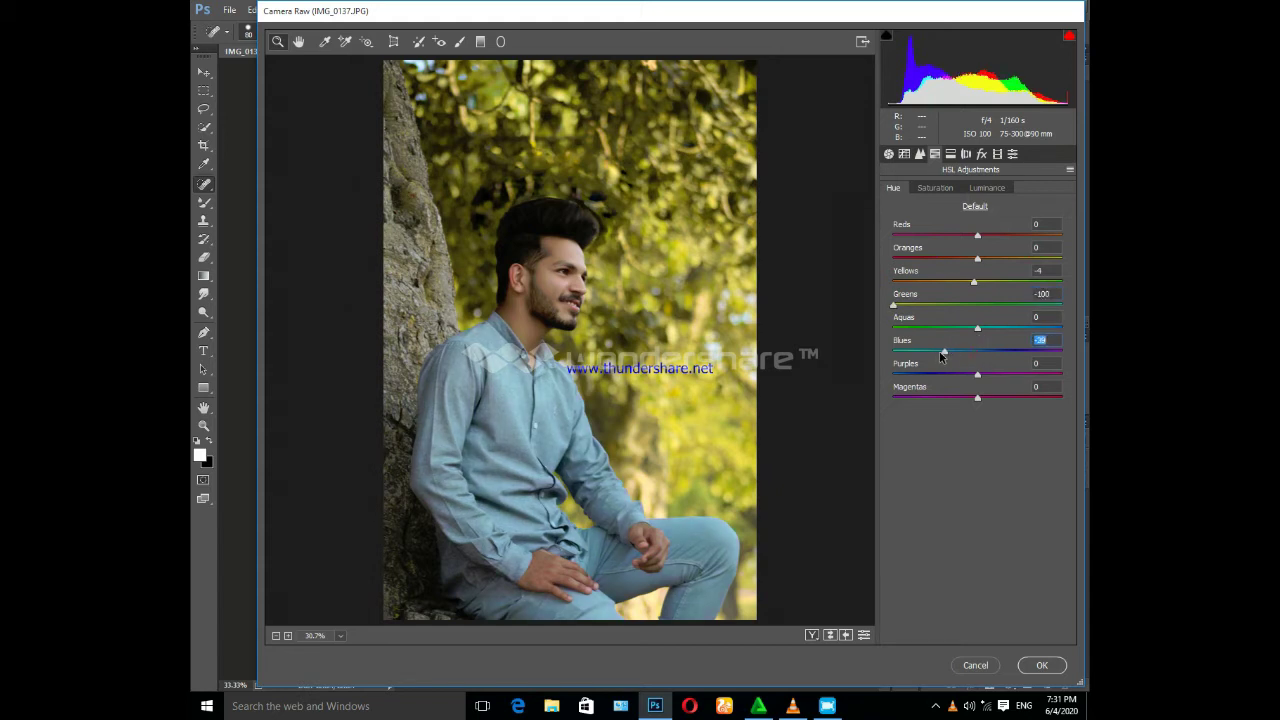
drag(952, 283, 922, 290)
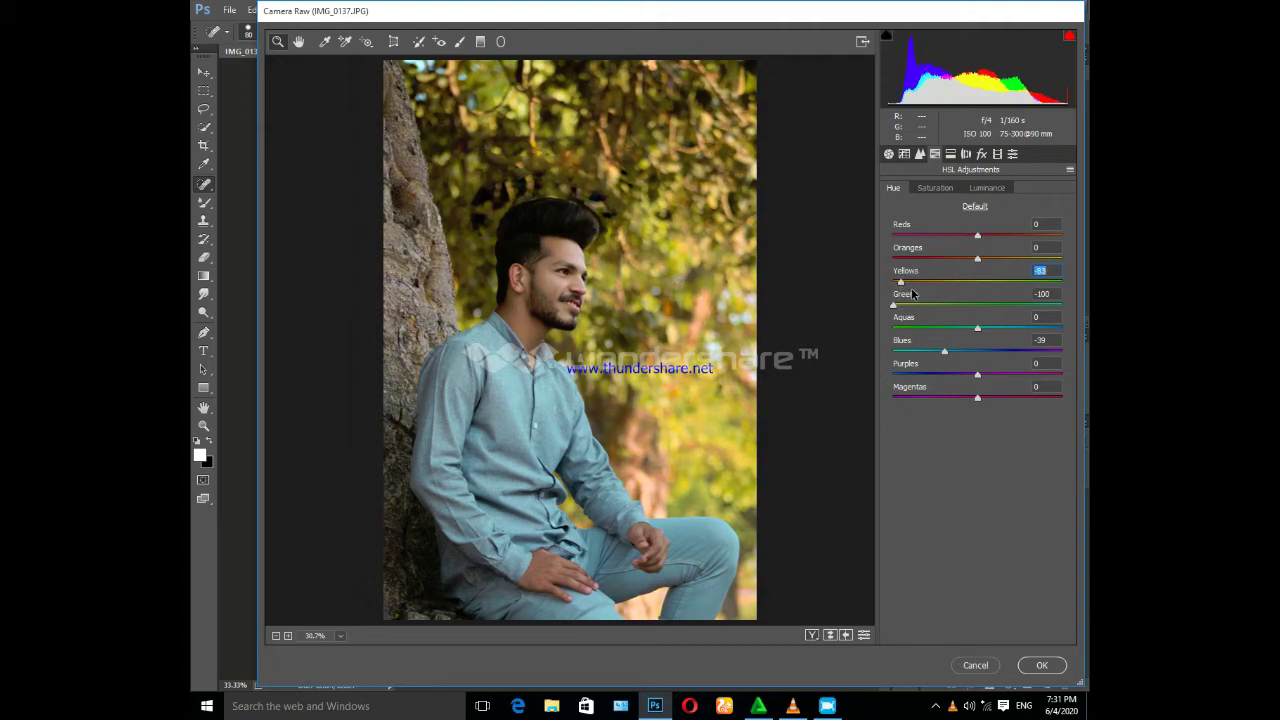
mouse_move(912, 293)
mouse_down()
mouse_move(953, 291)
mouse_move(917, 333)
mouse_up()
drag(886, 334, 858, 340)
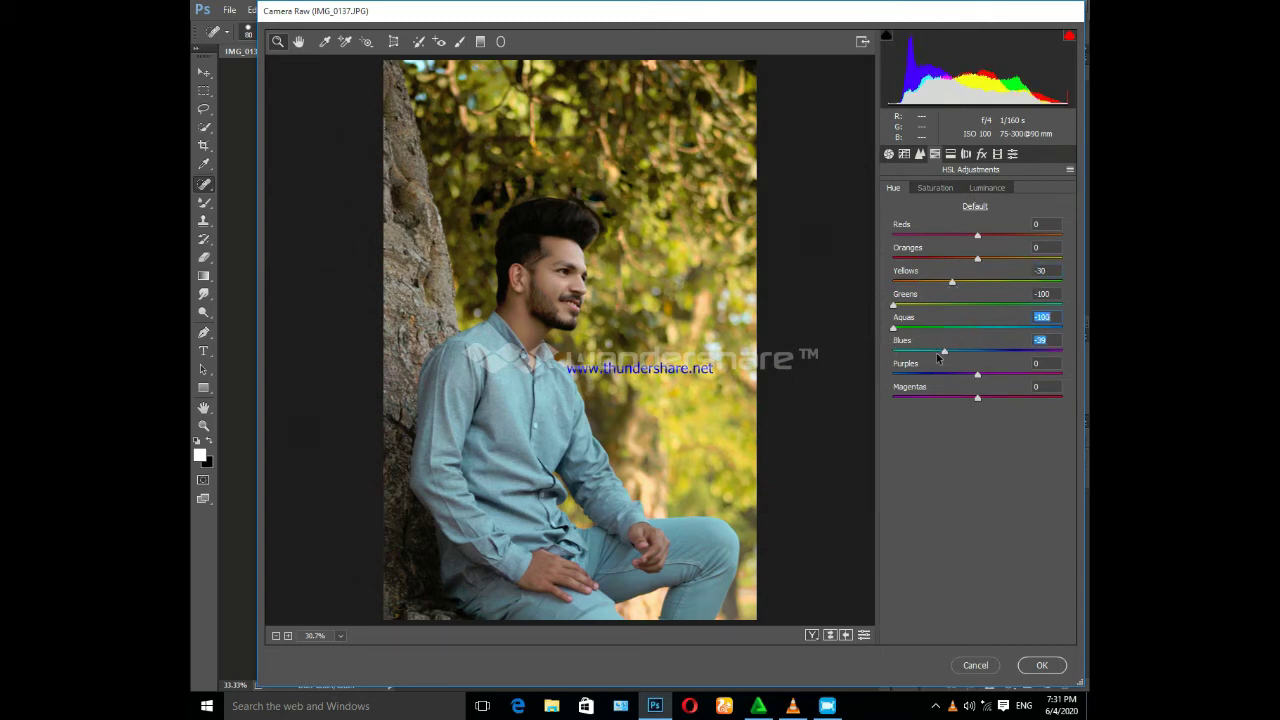
click(937, 352)
click(985, 258)
click(947, 187)
Set HSL saturation to Oranges -11, Greens +32 and Blues +59.
drag(975, 262, 968, 261)
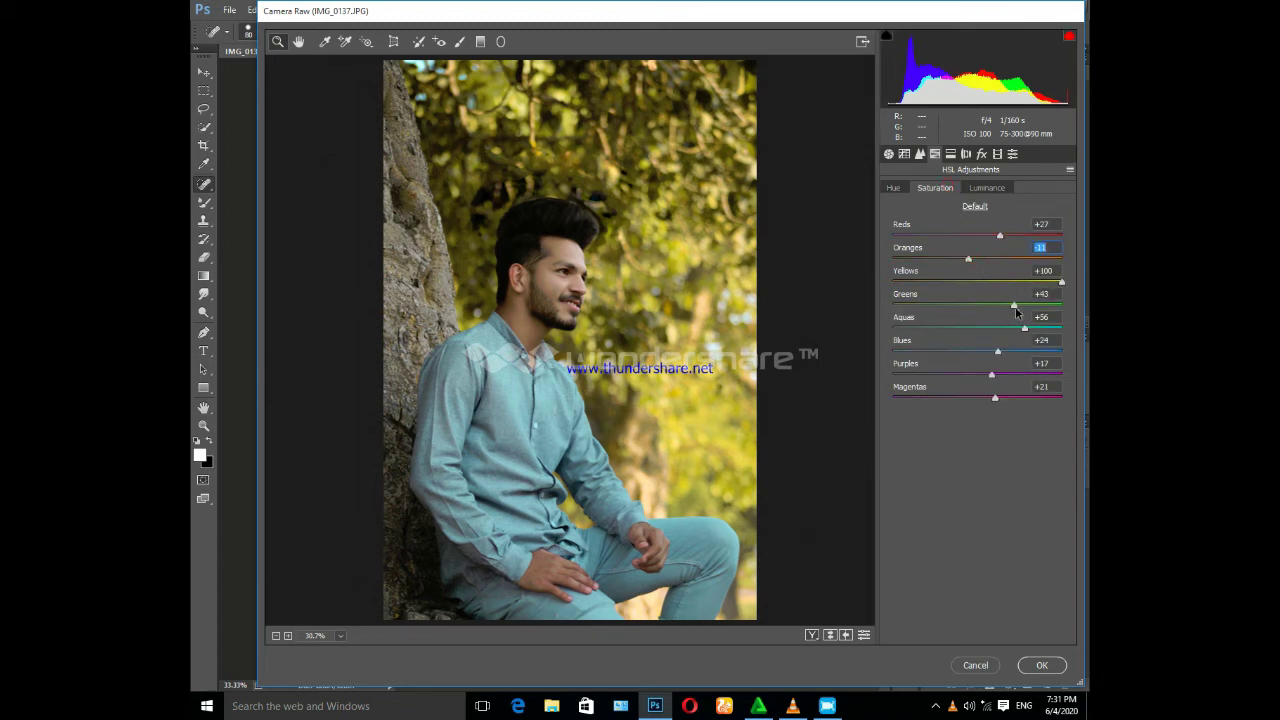
drag(1014, 306, 1005, 307)
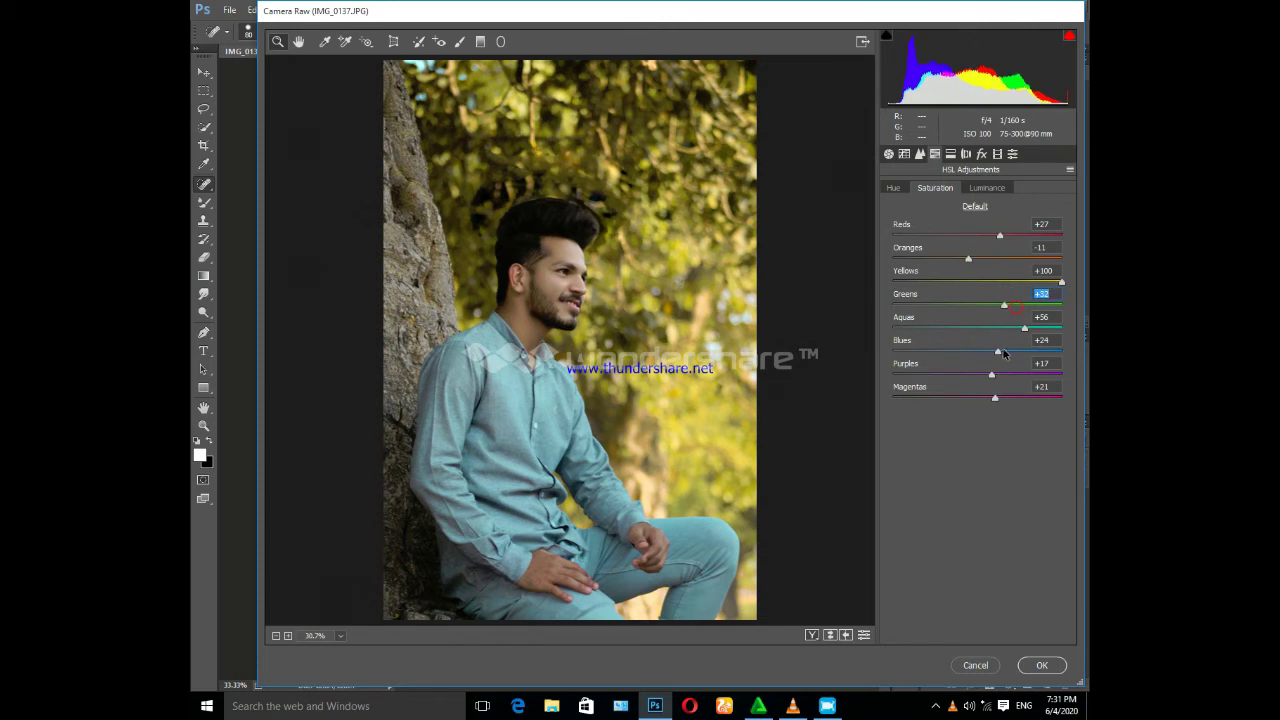
drag(997, 351, 1006, 351)
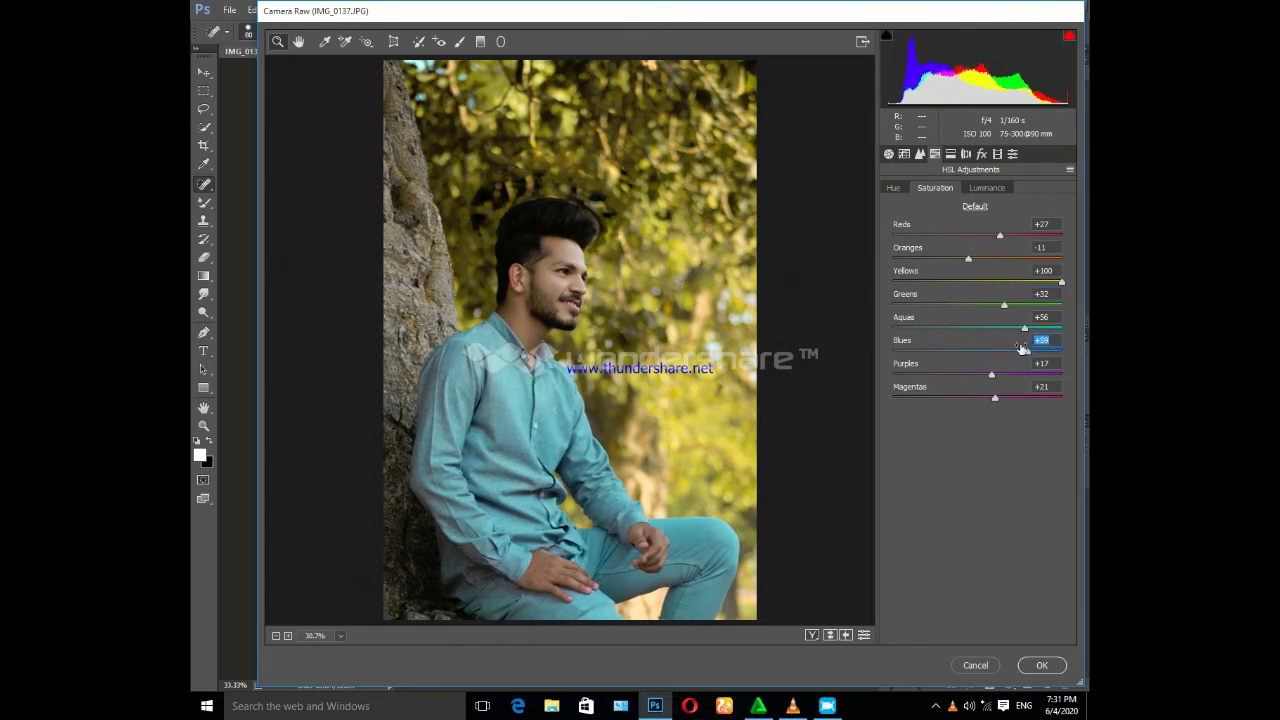
Add a Post Crop vignette of about -21 and apply the Camera Raw edits.
click(981, 153)
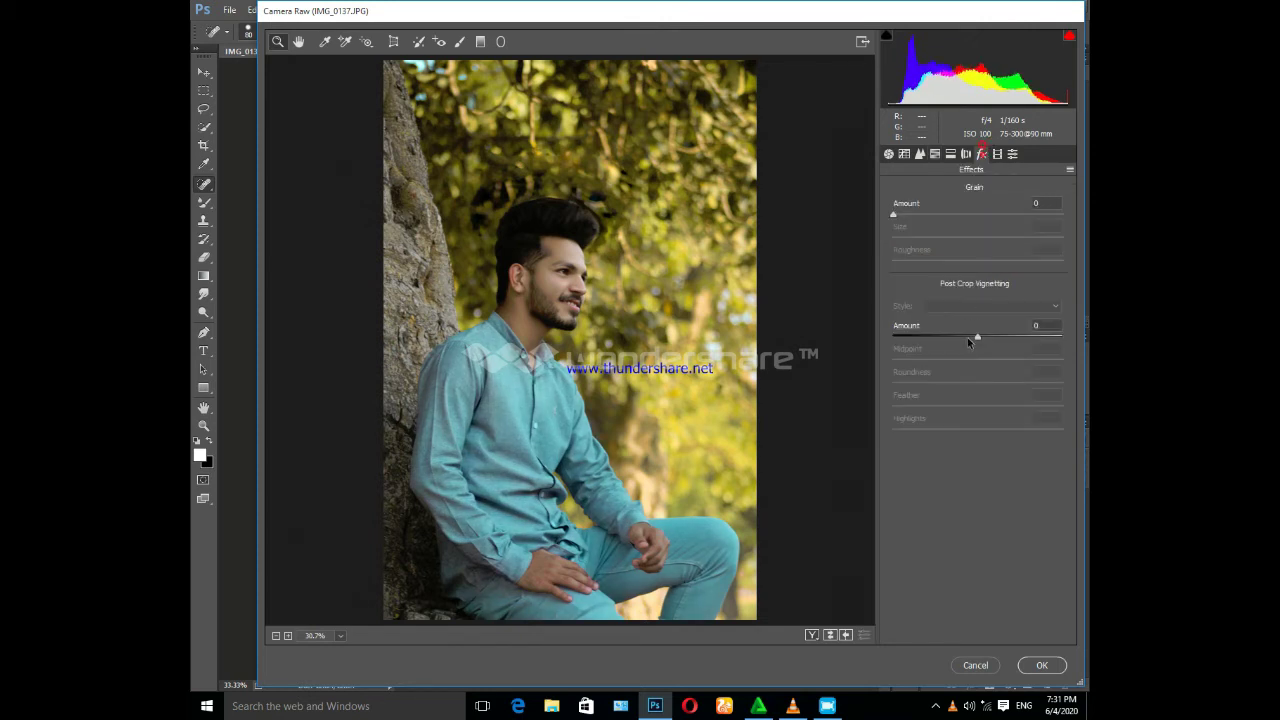
drag(970, 342, 960, 338)
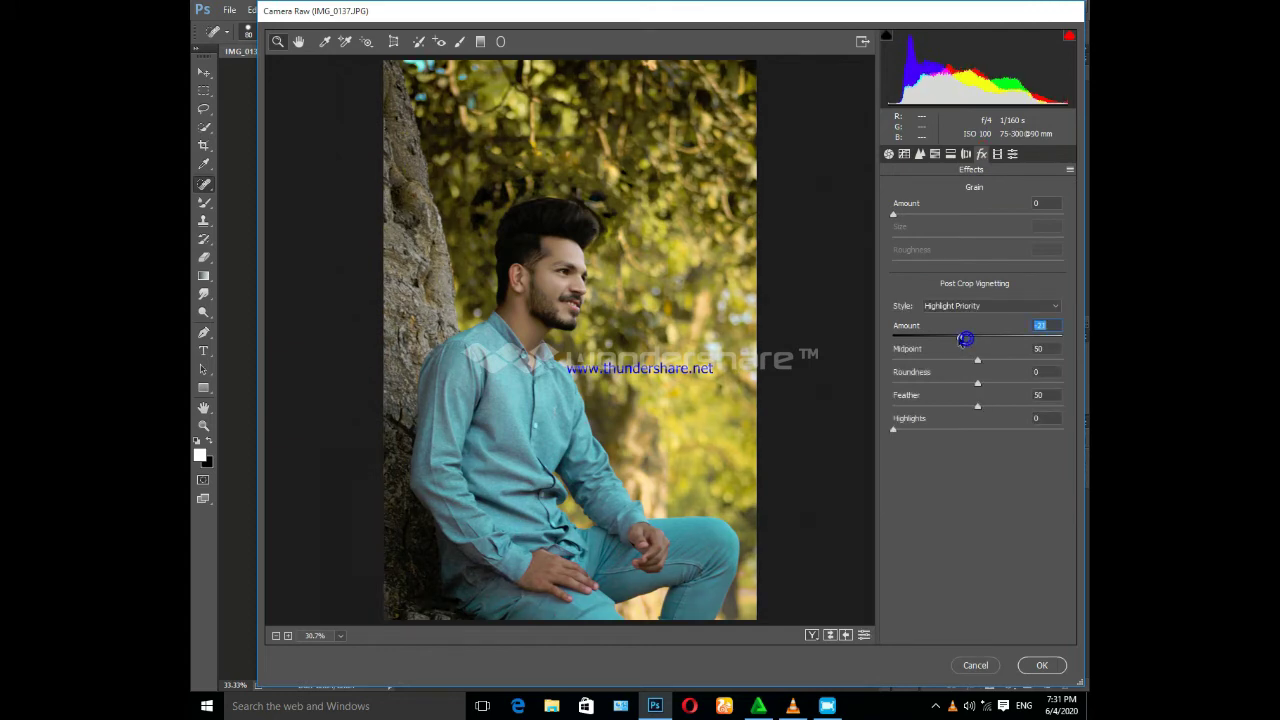
click(1040, 665)
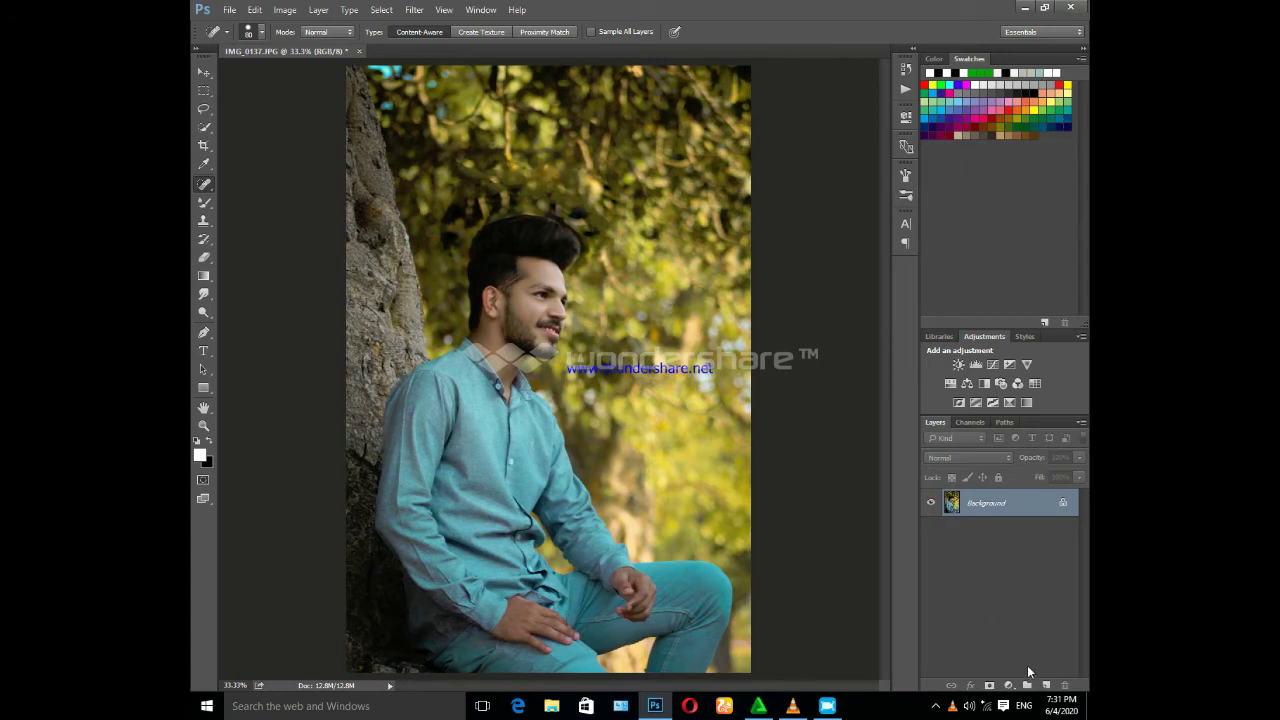
Add a Selective Color layer setting Yellows to Cyan -100, Magenta +20, Yellow -36, Black -21.
click(1010, 684)
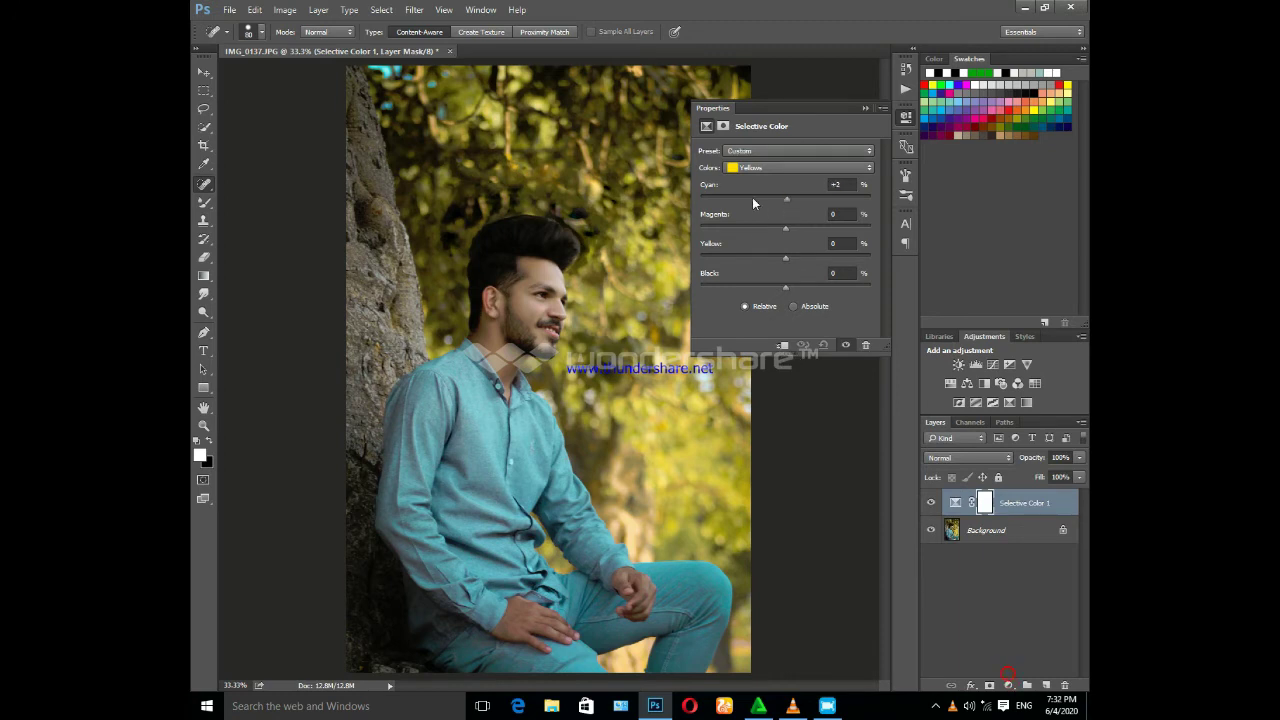
mouse_move(733, 199)
mouse_down()
mouse_move(776, 199)
mouse_move(687, 207)
mouse_up()
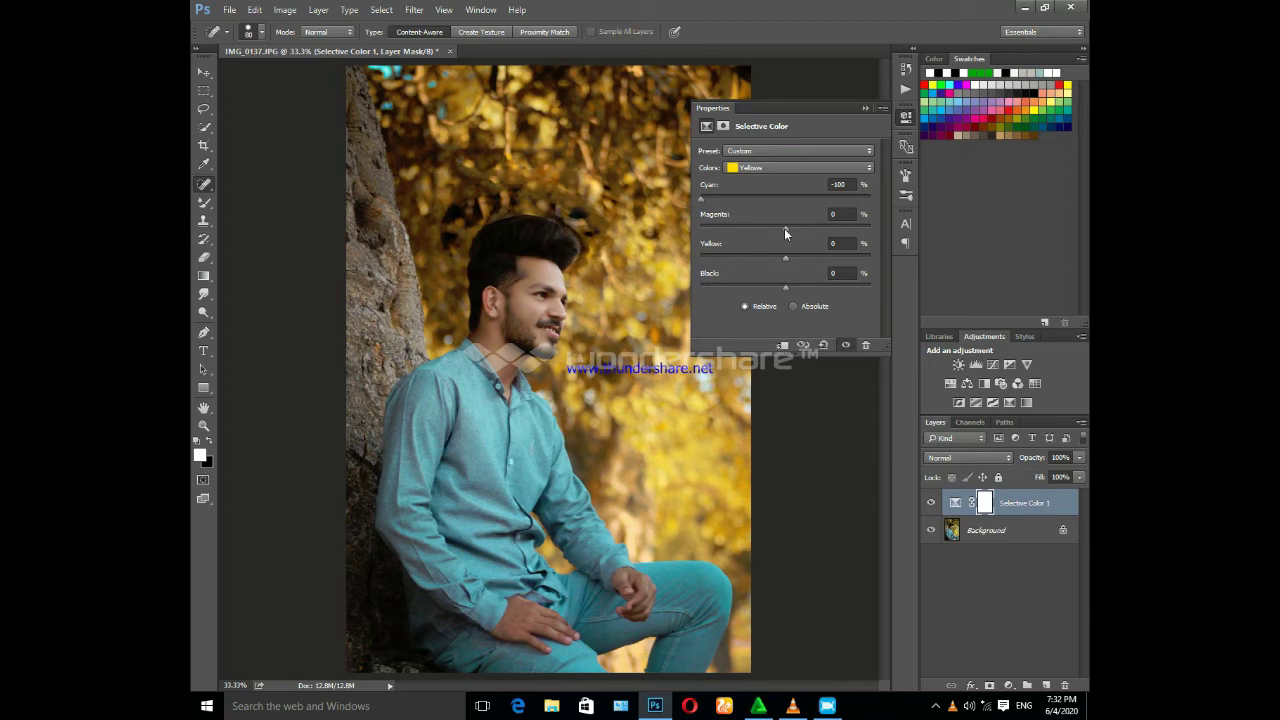
mouse_move(784, 229)
mouse_down()
mouse_move(818, 227)
mouse_move(697, 272)
mouse_up()
drag(670, 275, 727, 275)
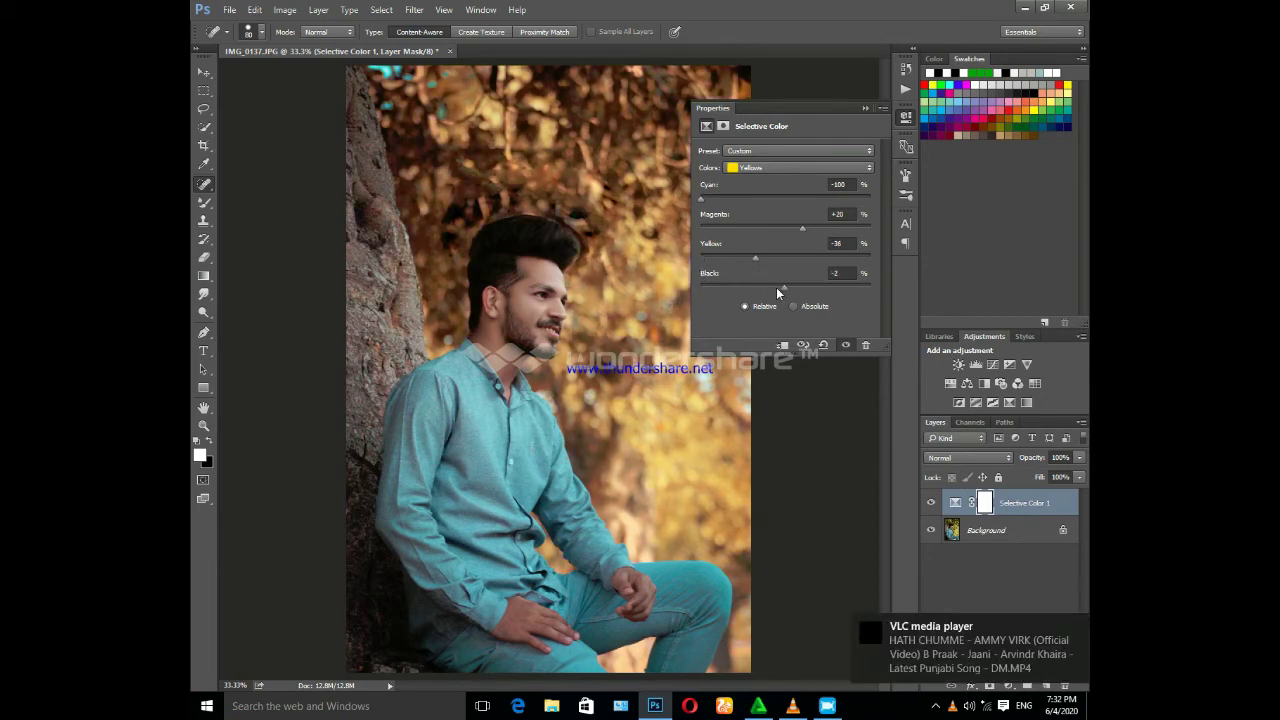
mouse_move(784, 288)
mouse_down()
mouse_move(737, 291)
mouse_move(751, 288)
mouse_up()
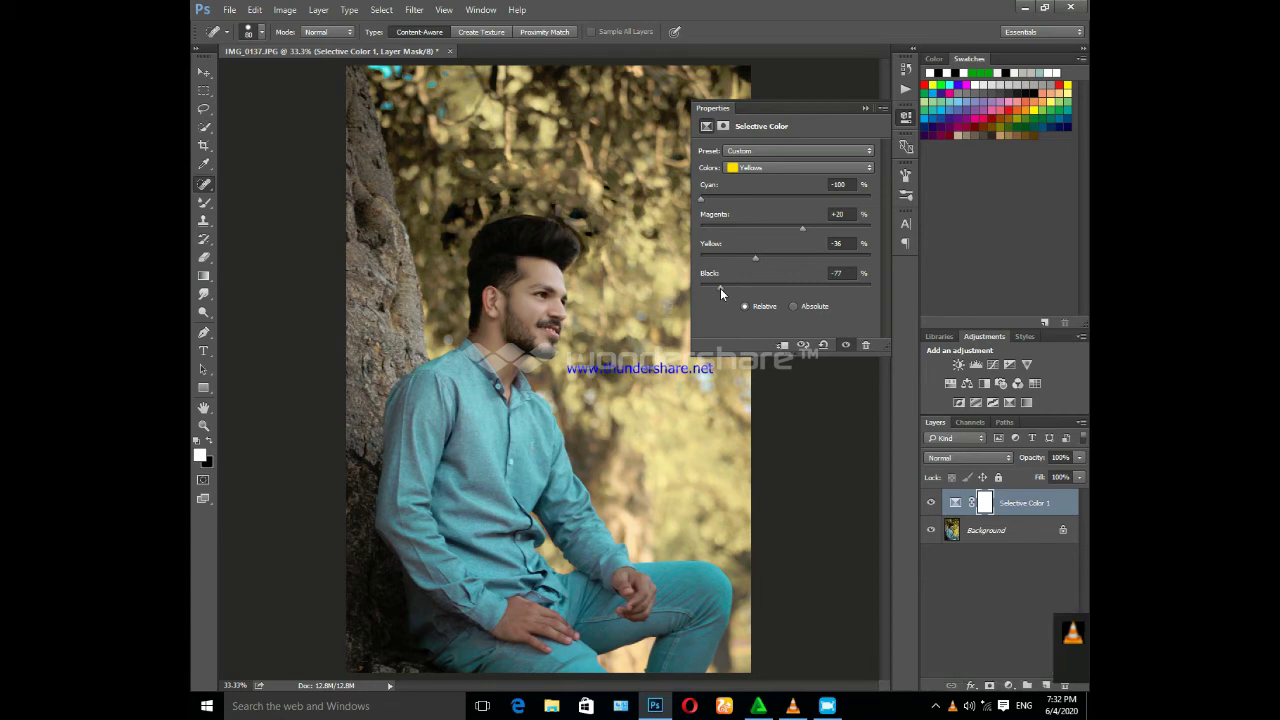
mouse_move(720, 291)
mouse_down()
mouse_move(702, 291)
mouse_move(796, 288)
mouse_move(768, 289)
mouse_up()
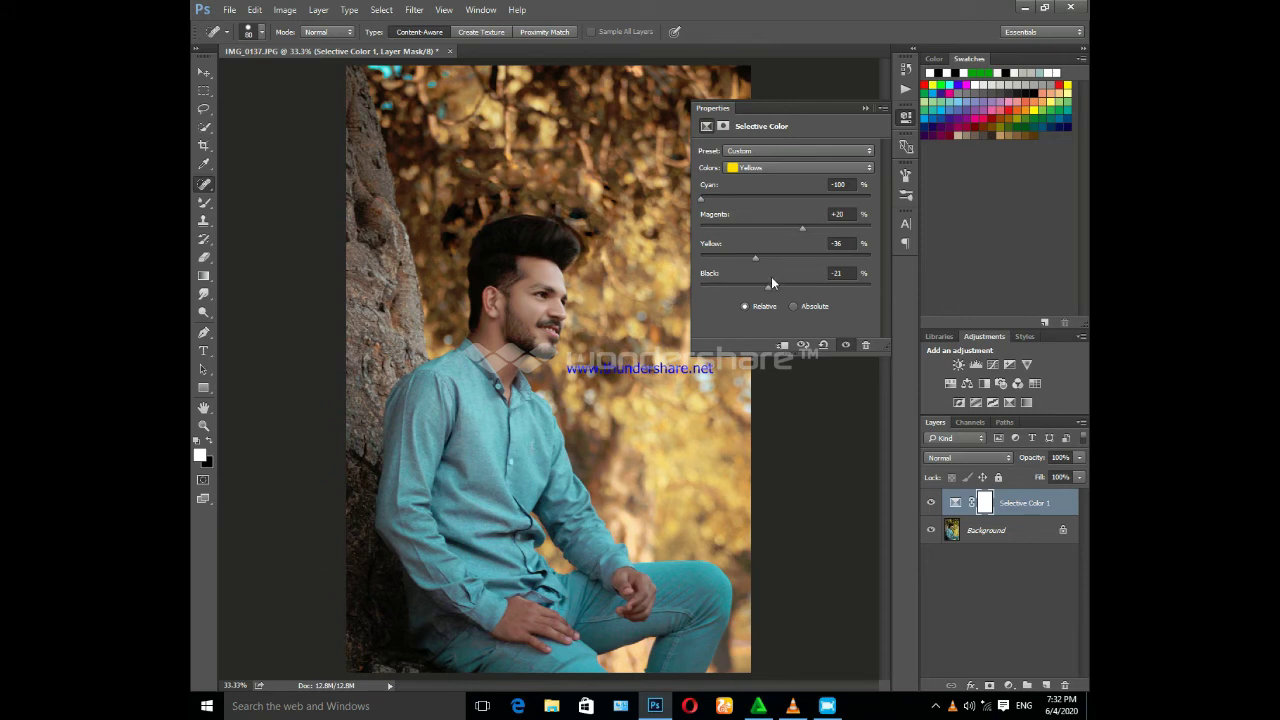
click(865, 108)
Merge the adjustment into the Background layer and open the Camera Raw filter.
shift+click(994, 536)
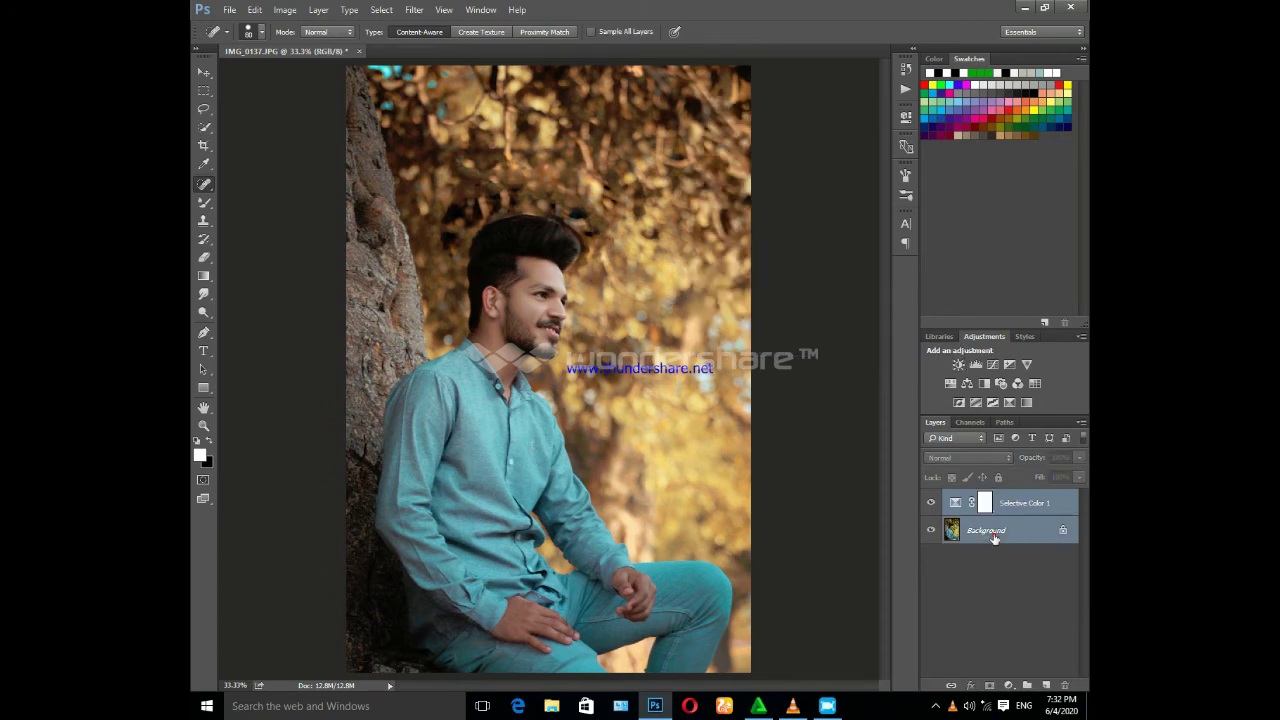
key(ctrl+e)
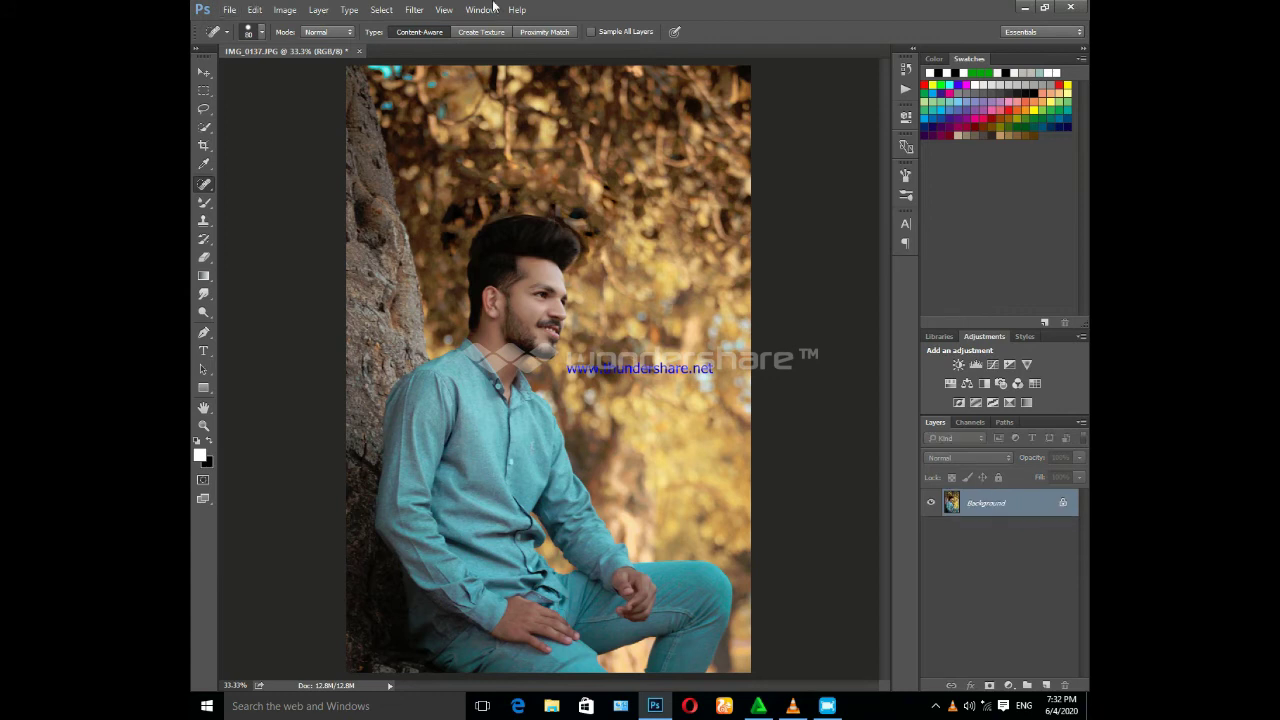
click(414, 9)
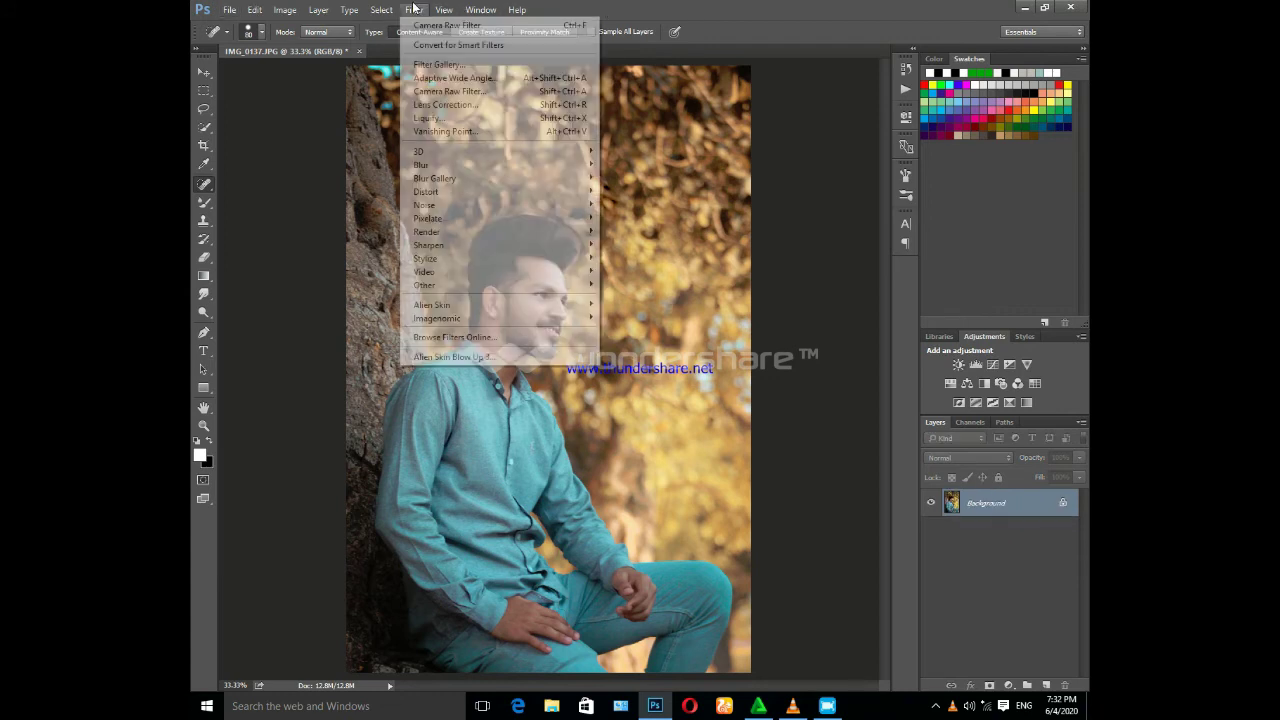
click(468, 93)
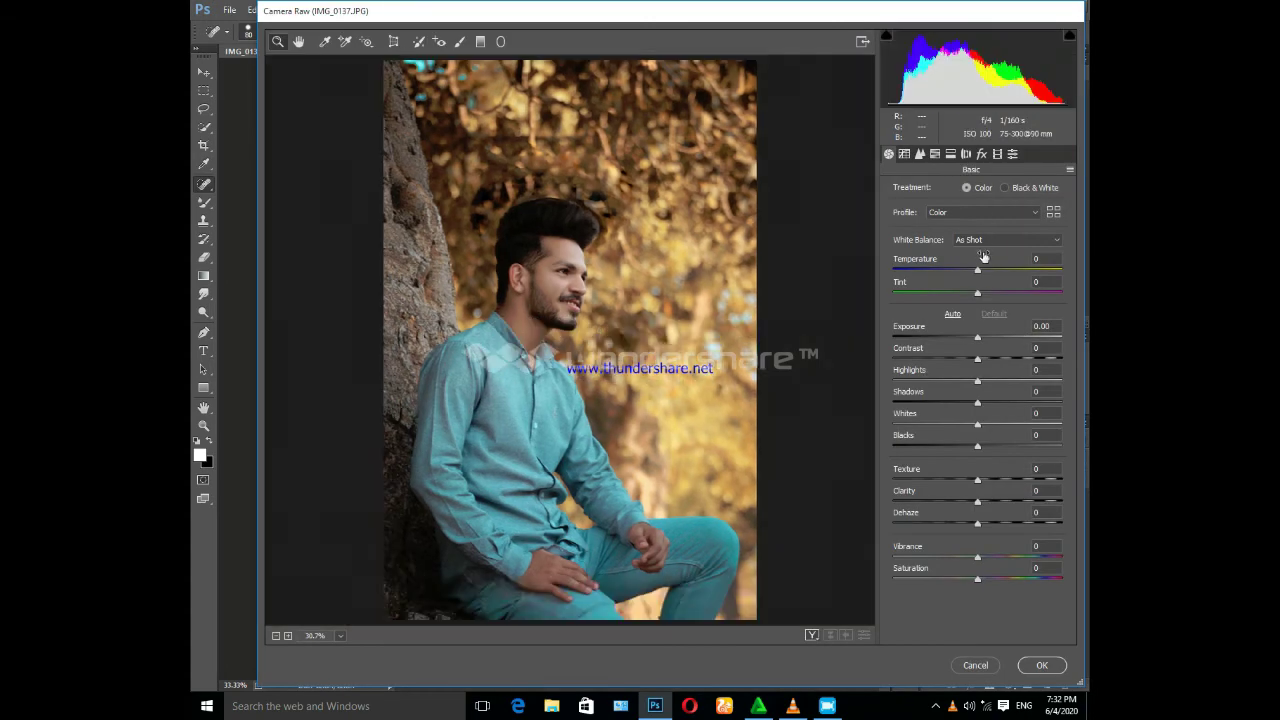
click(980, 268)
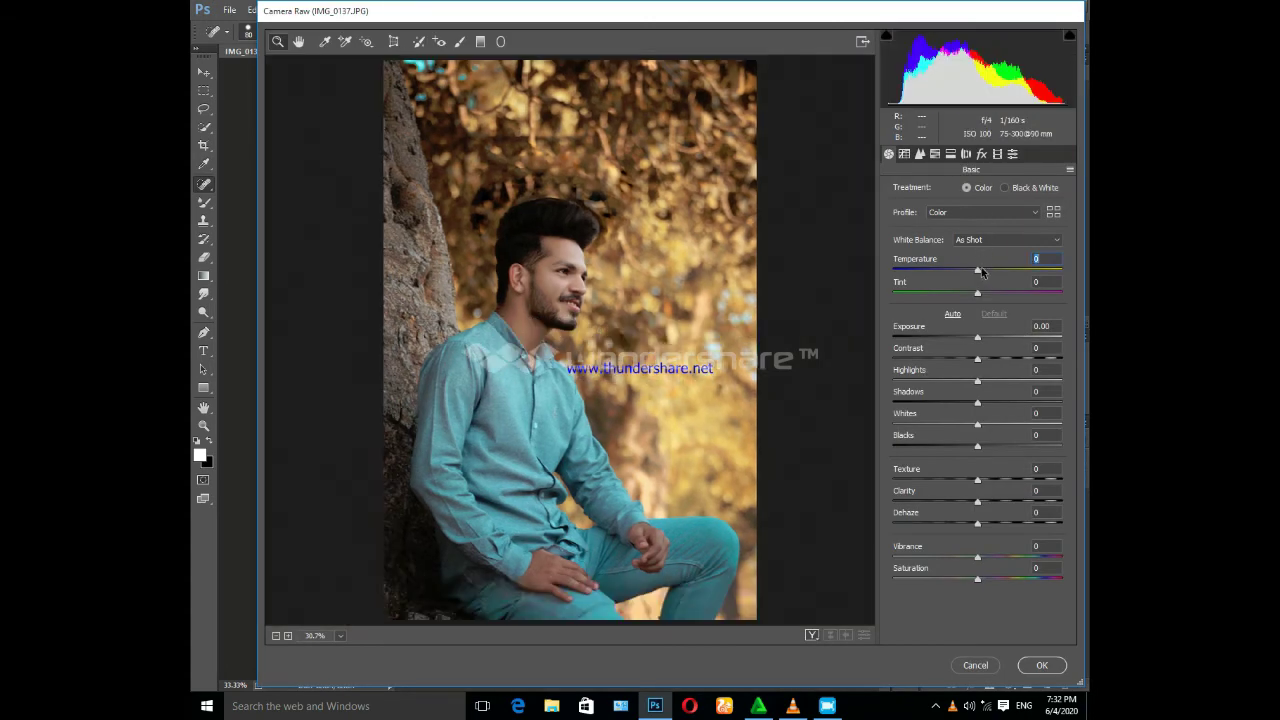
Lower saturation to Yellows -37 and Greens -38, nudge Reds up, and raise luminance Reds +8, Oranges +17.
click(935, 154)
drag(978, 281, 967, 286)
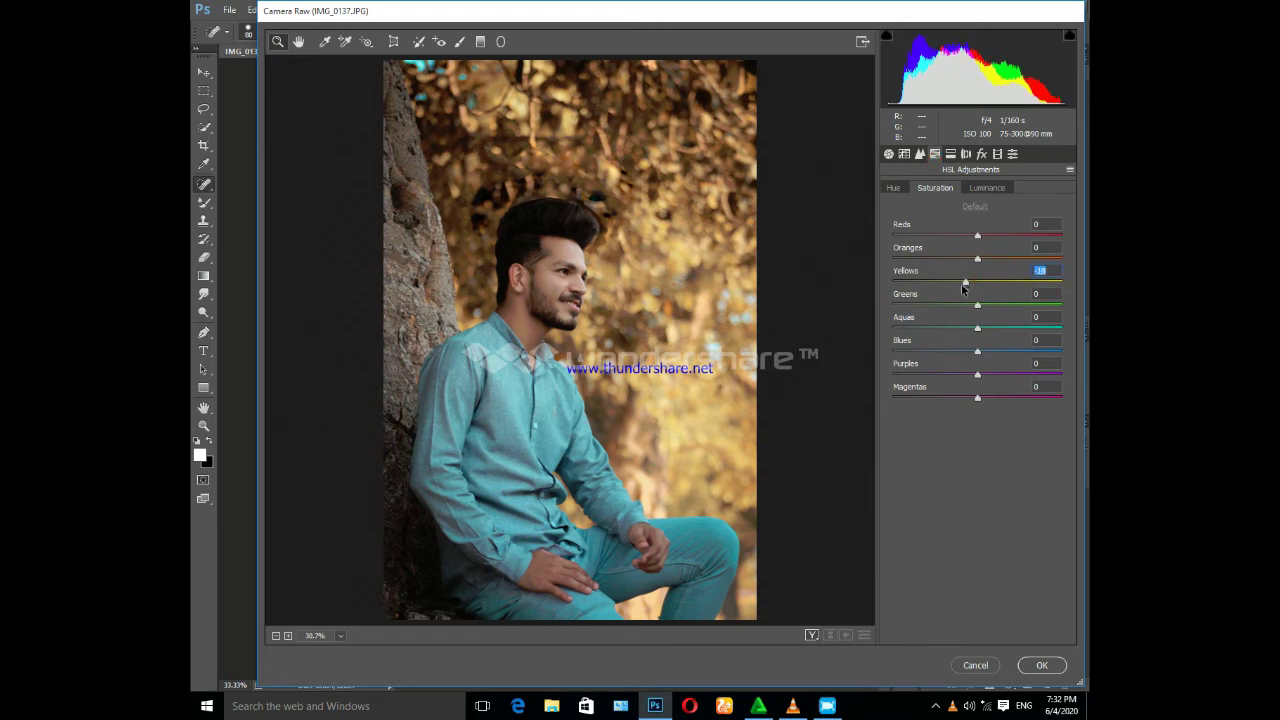
drag(962, 288, 950, 289)
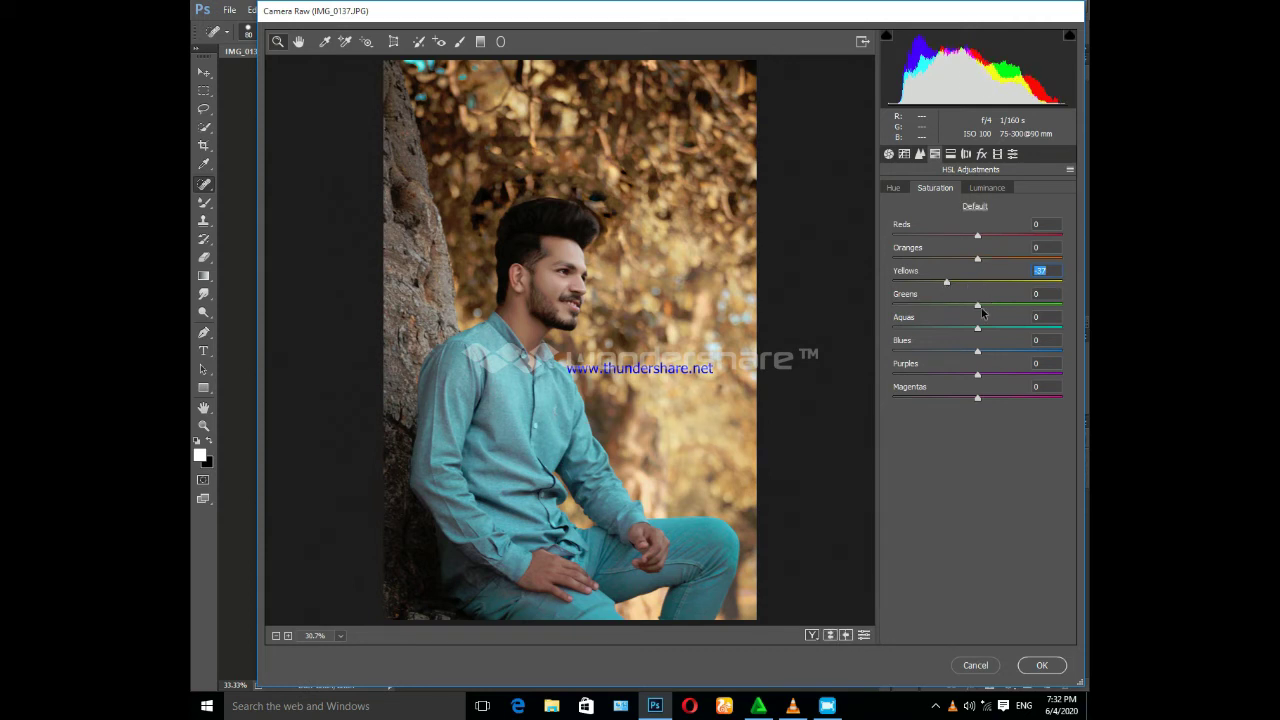
click(965, 312)
drag(962, 313, 946, 317)
click(985, 236)
click(985, 189)
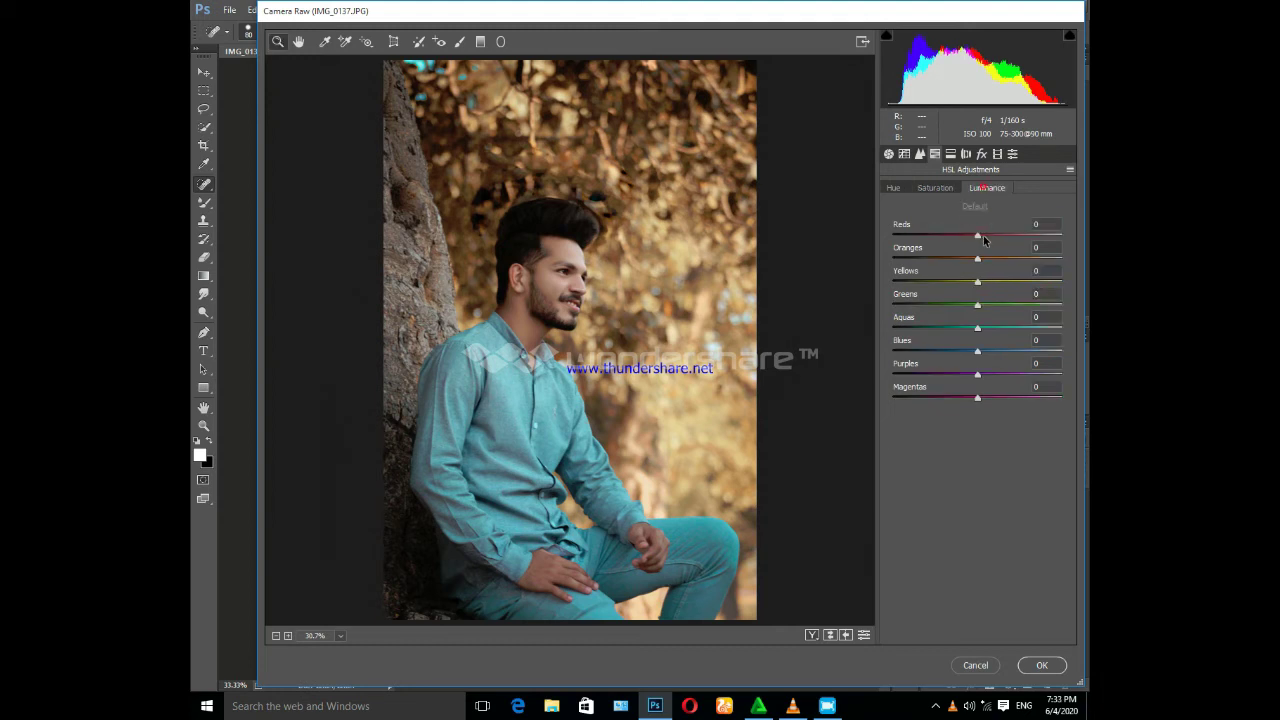
click(984, 235)
click(991, 259)
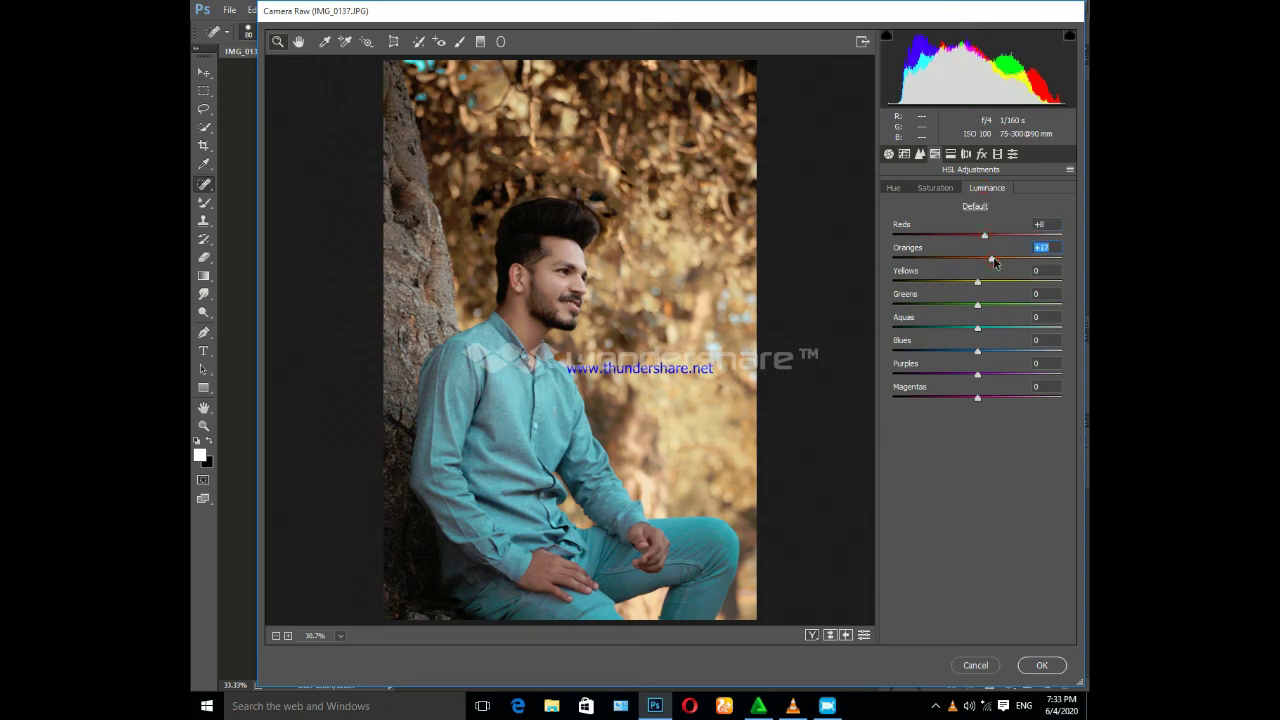
Add a slight negative Post Crop vignette and apply the Camera Raw edits.
click(981, 154)
drag(975, 337, 970, 337)
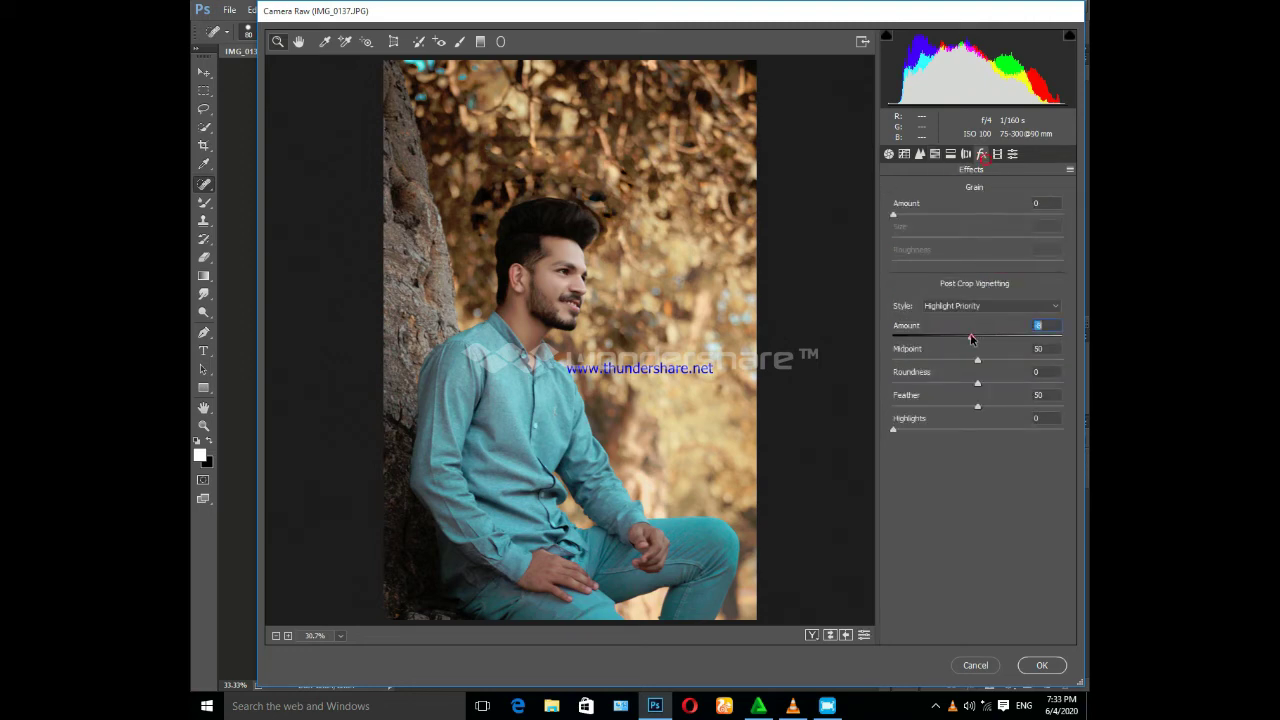
click(1040, 665)
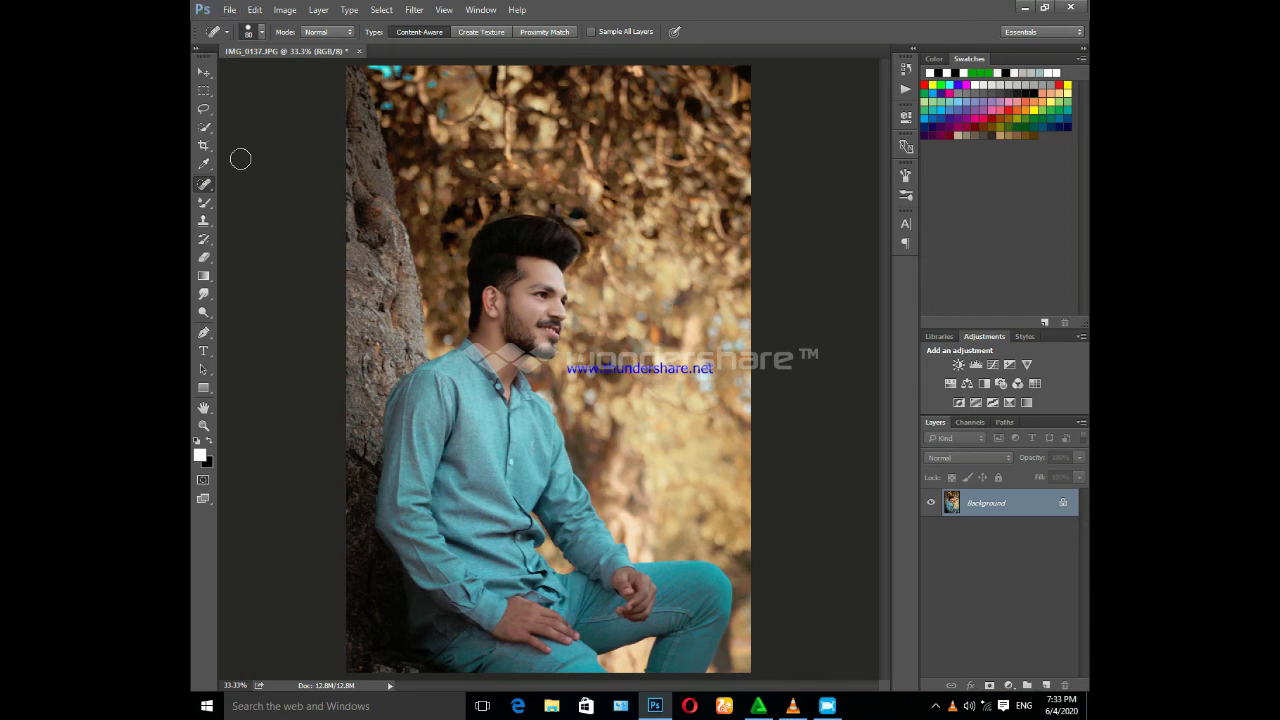
Stamp the white 1860 logo brush at size 175 just above the man's knee.
click(204, 202)
click(253, 201)
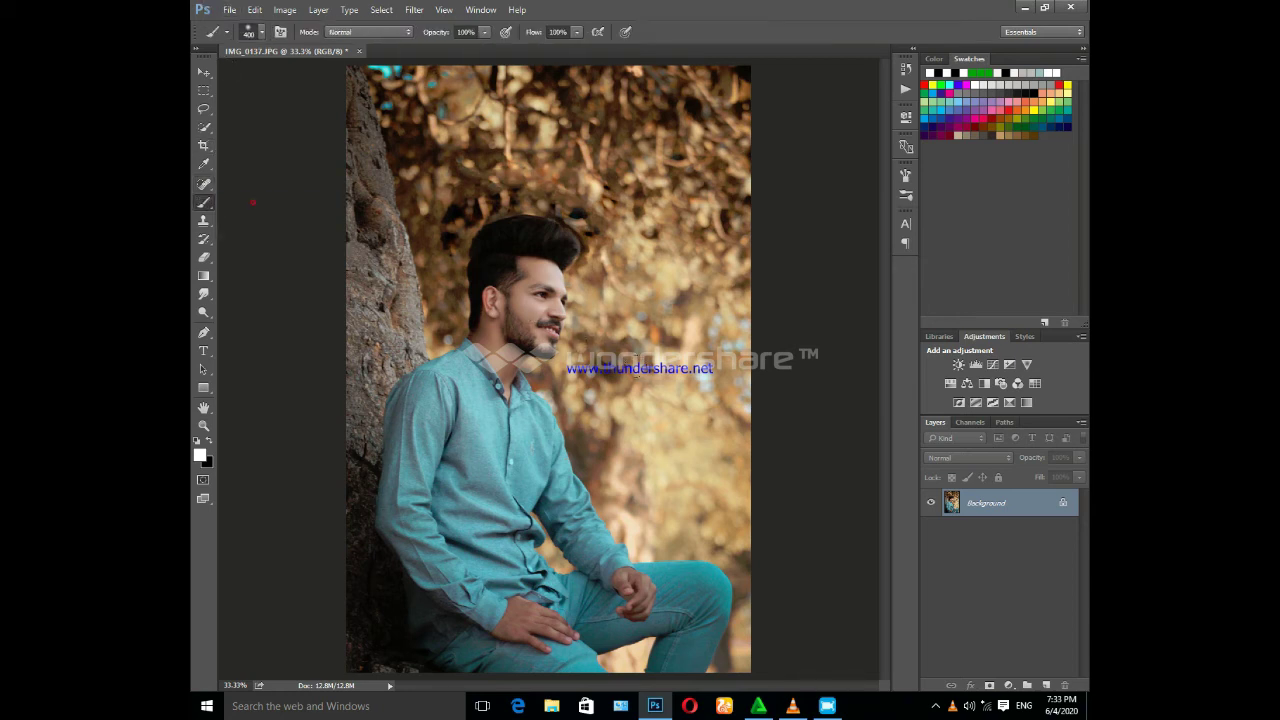
right_click(612, 265)
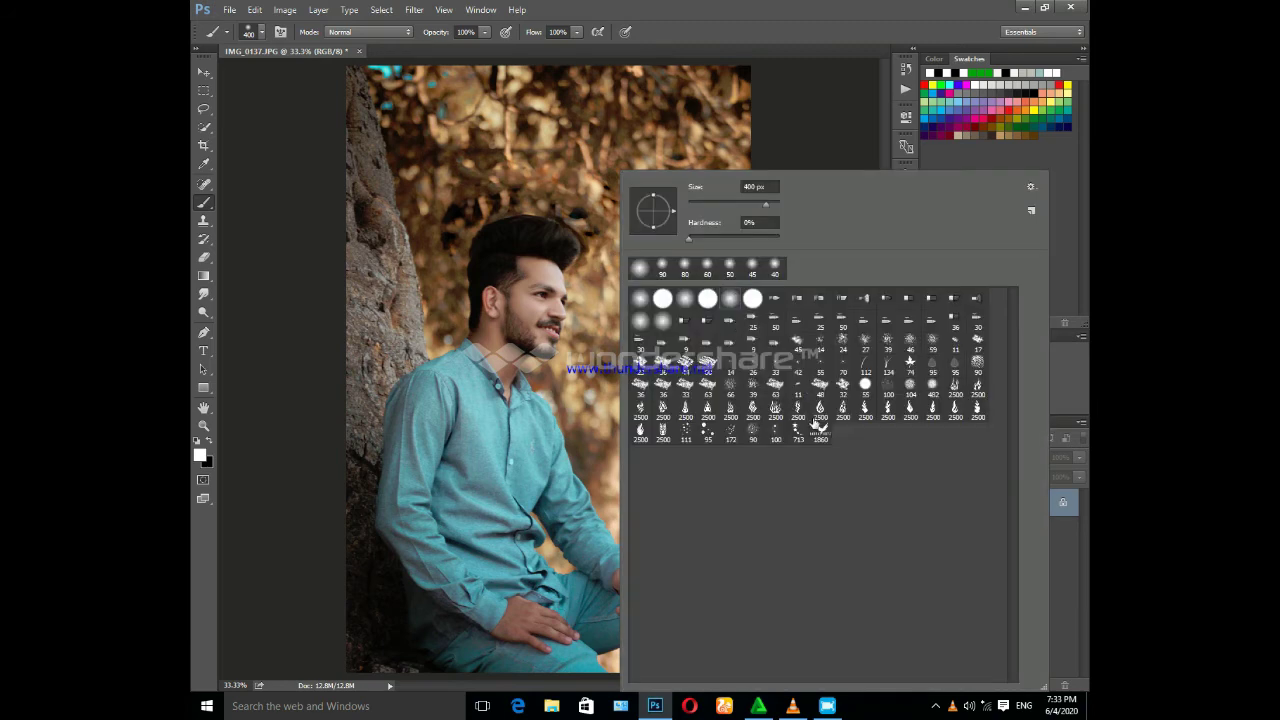
double_click(821, 430)
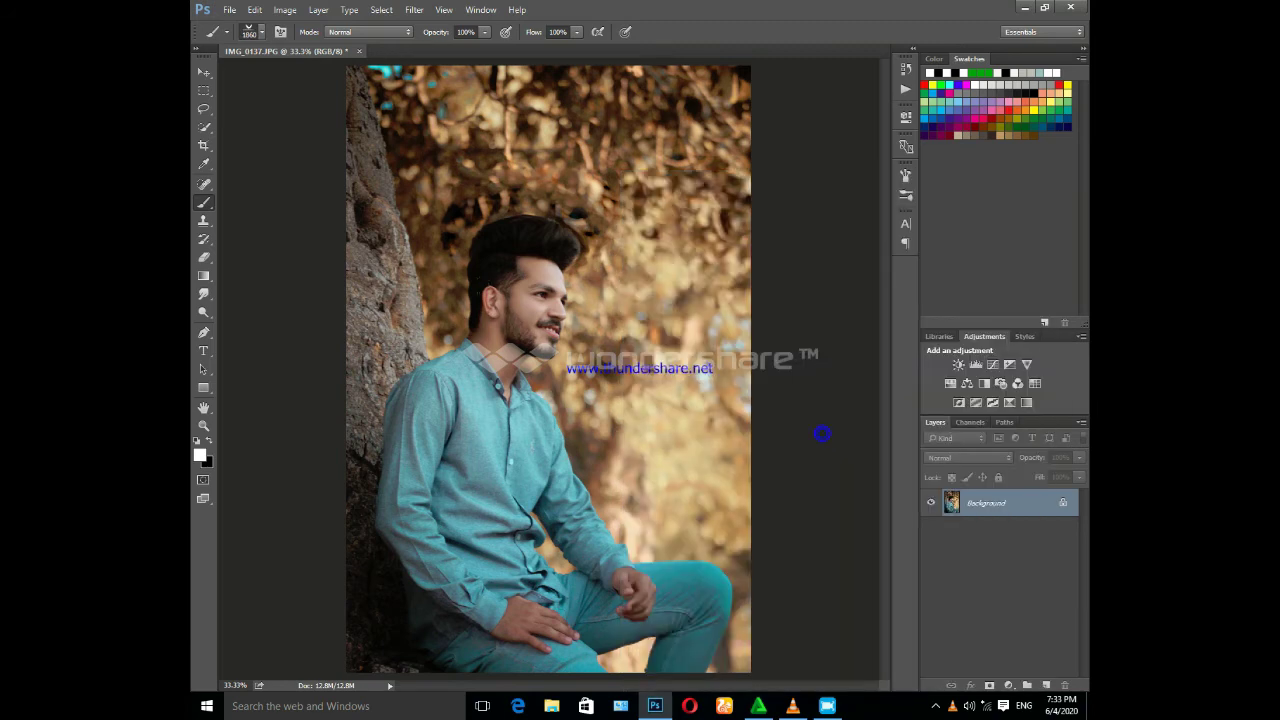
click(822, 433)
key(bracketleft)
key(bracketleft)
key(bracketleft)
click(678, 542)
click(229, 9)
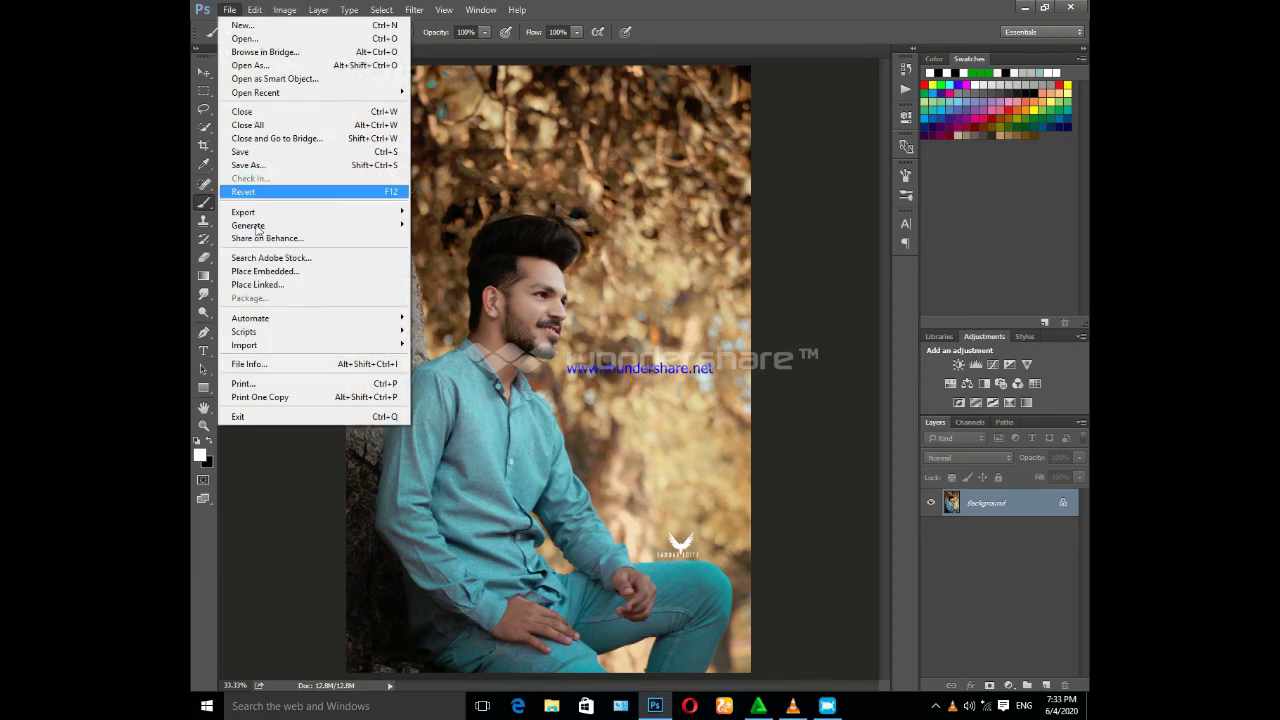
Place the ghgf image from '100 text by newton clicks' > Text as a linked layer.
click(271, 286)
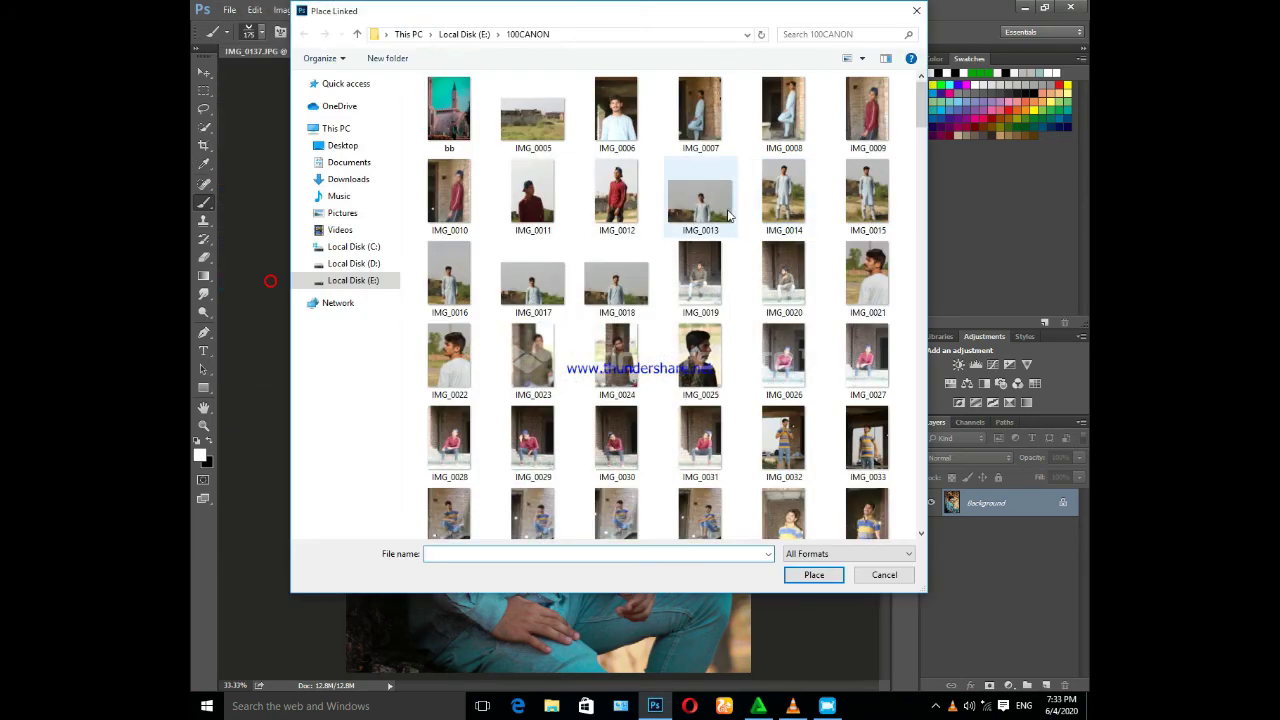
scroll(693, 213, down, 10)
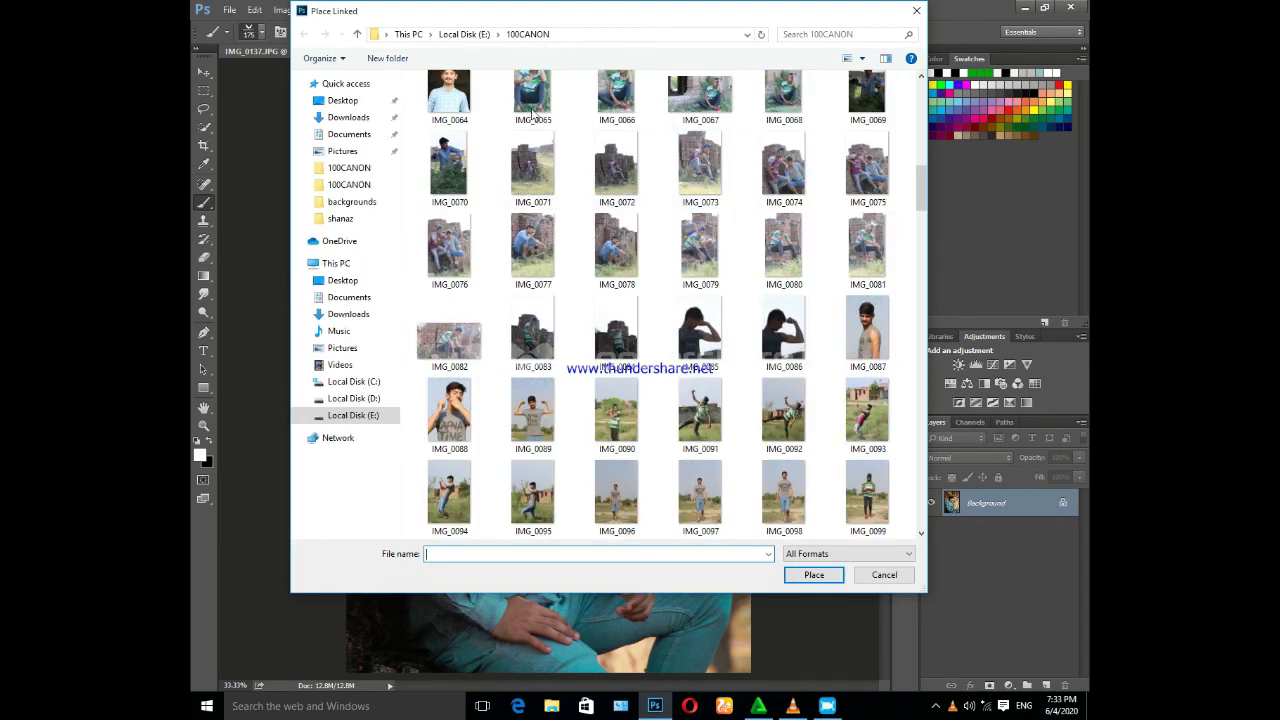
click(353, 415)
double_click(447, 108)
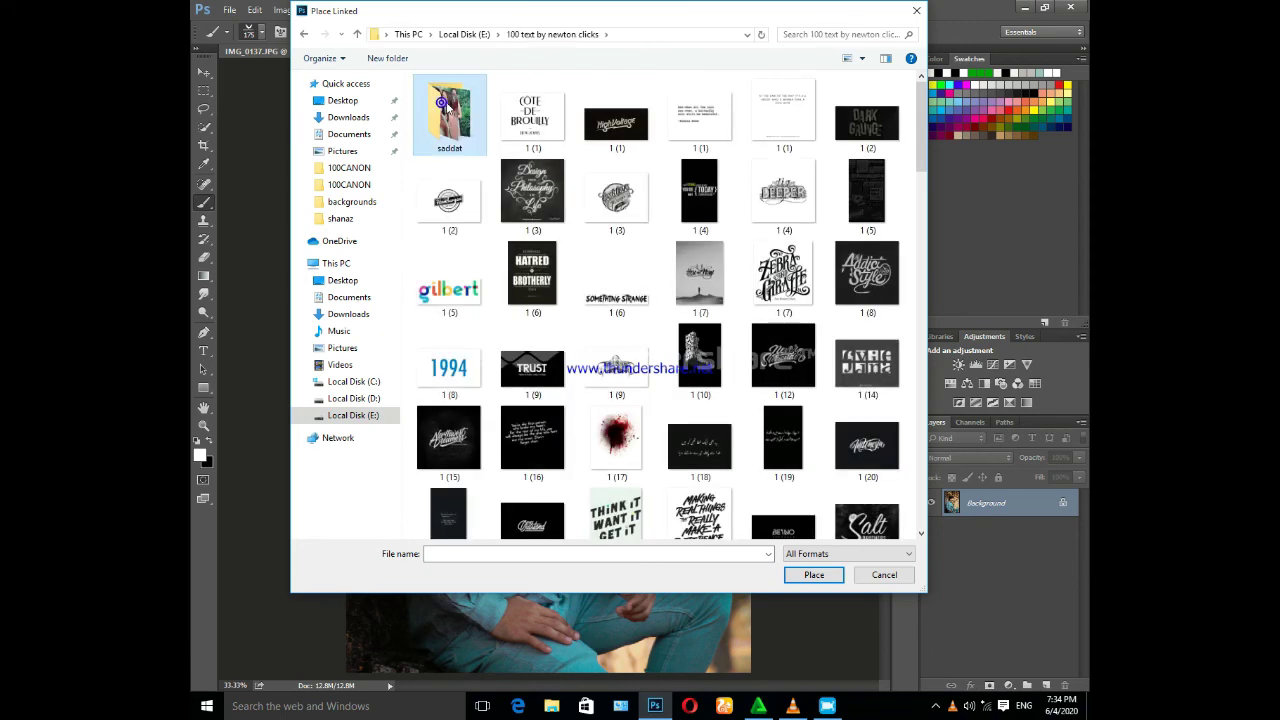
double_click(447, 110)
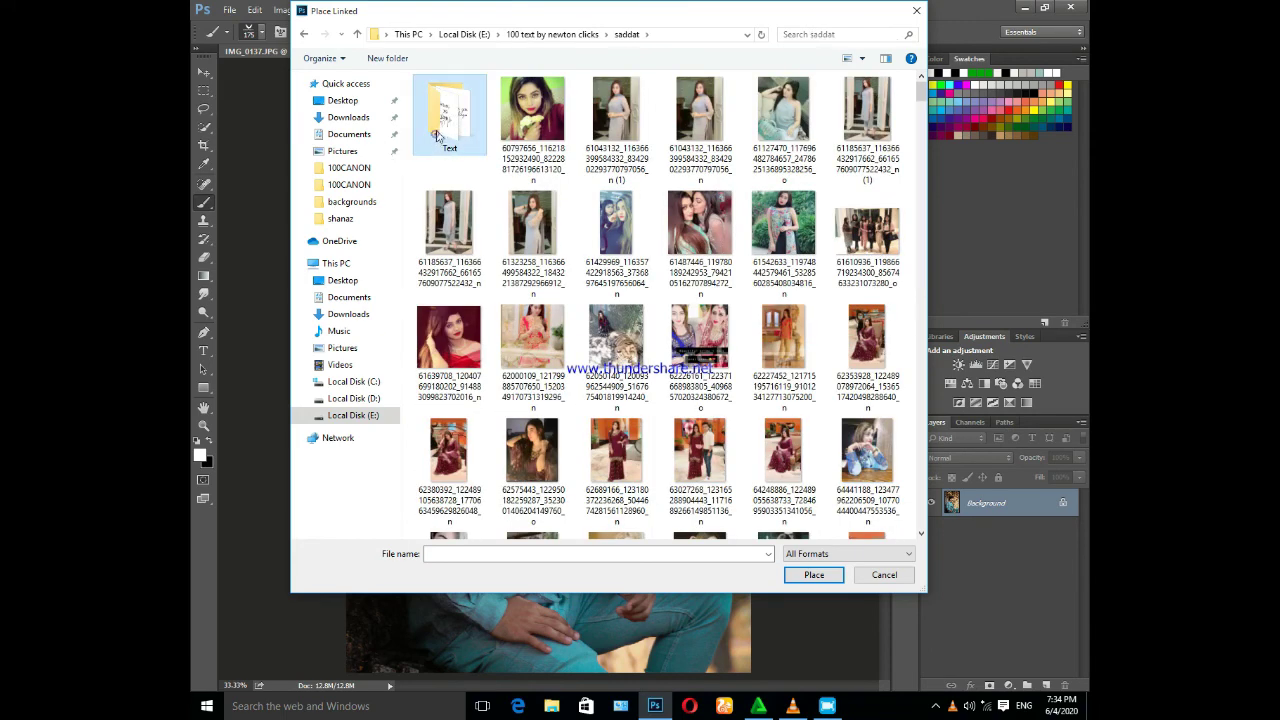
scroll(716, 167, down, 3)
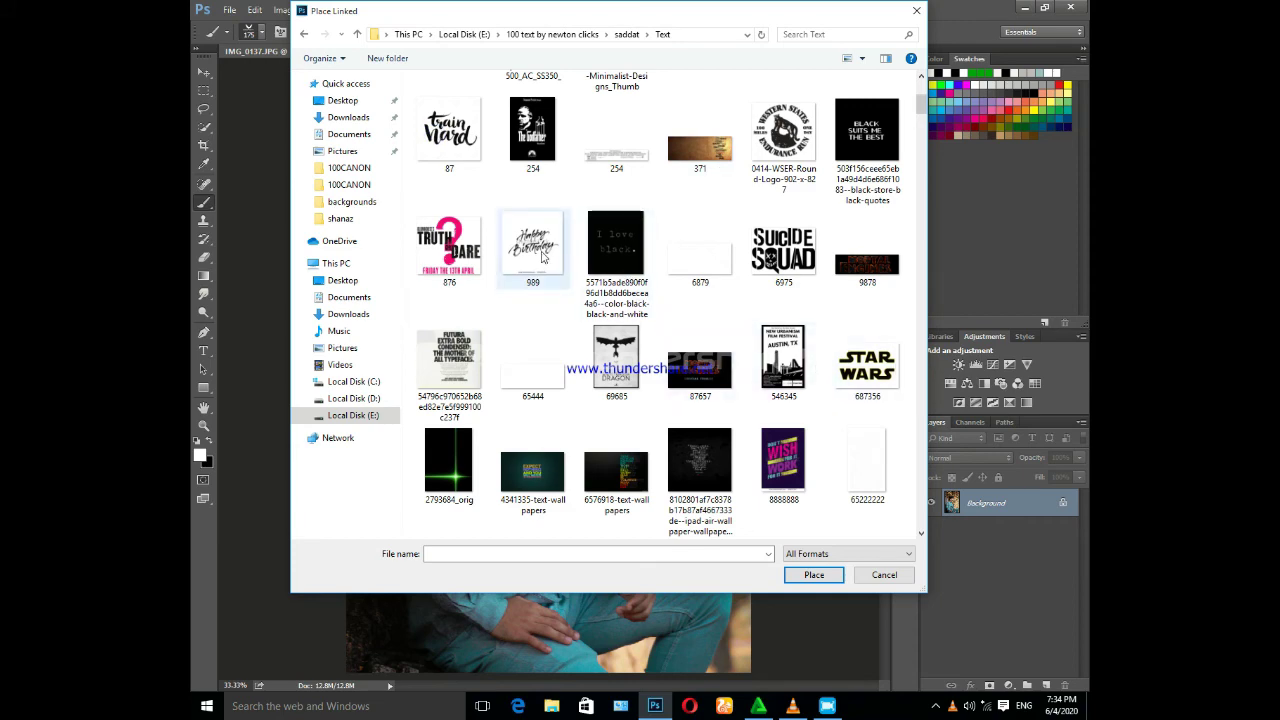
scroll(541, 255, down, 5)
mouse_move(533, 285)
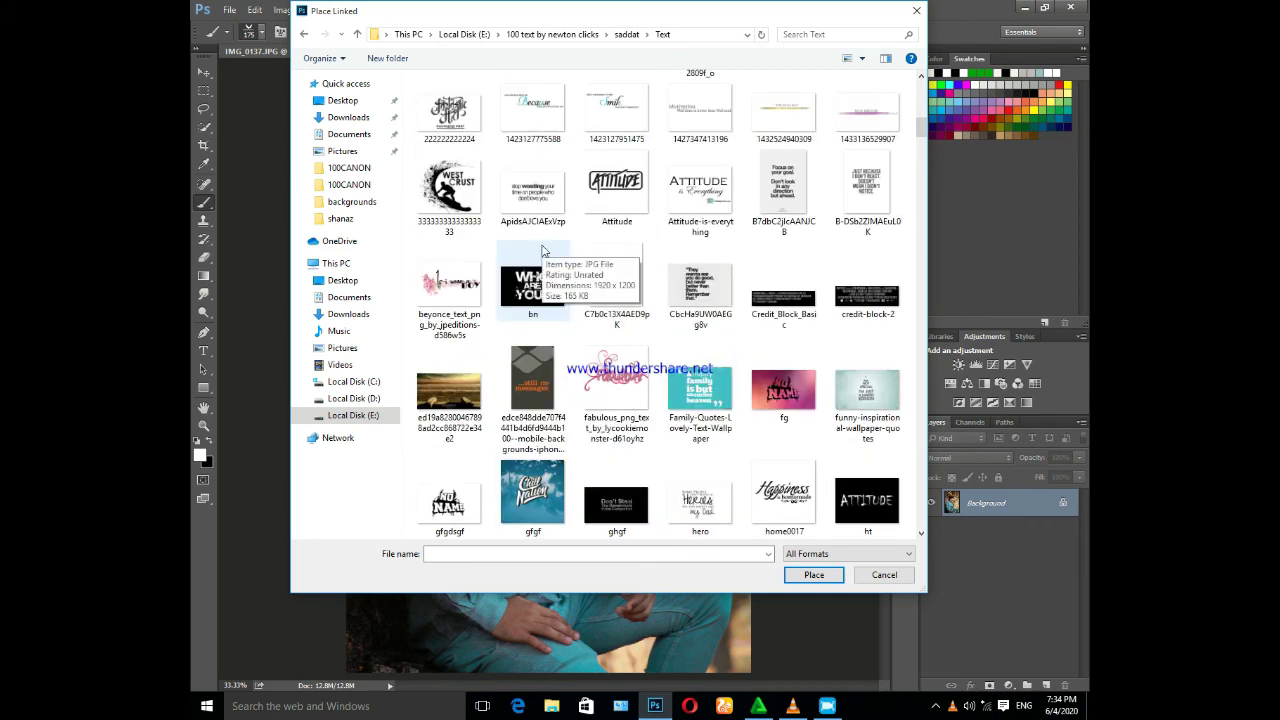
scroll(543, 250, down, 3)
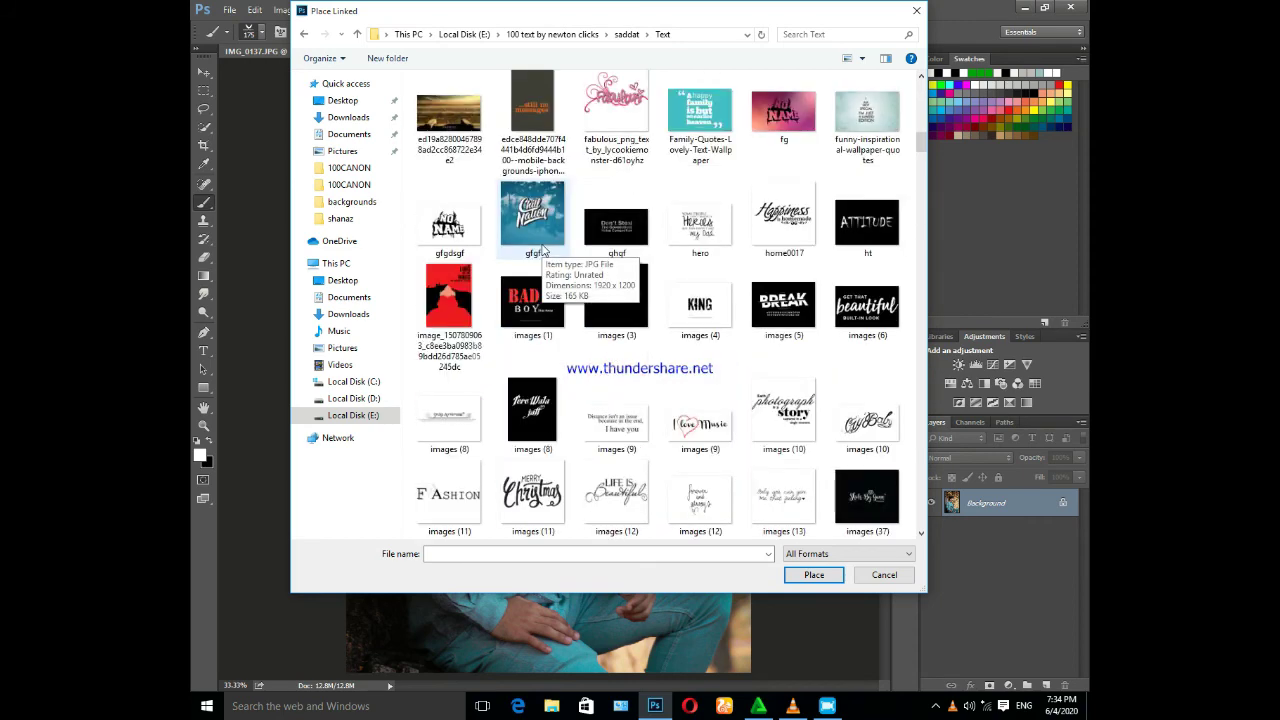
double_click(633, 244)
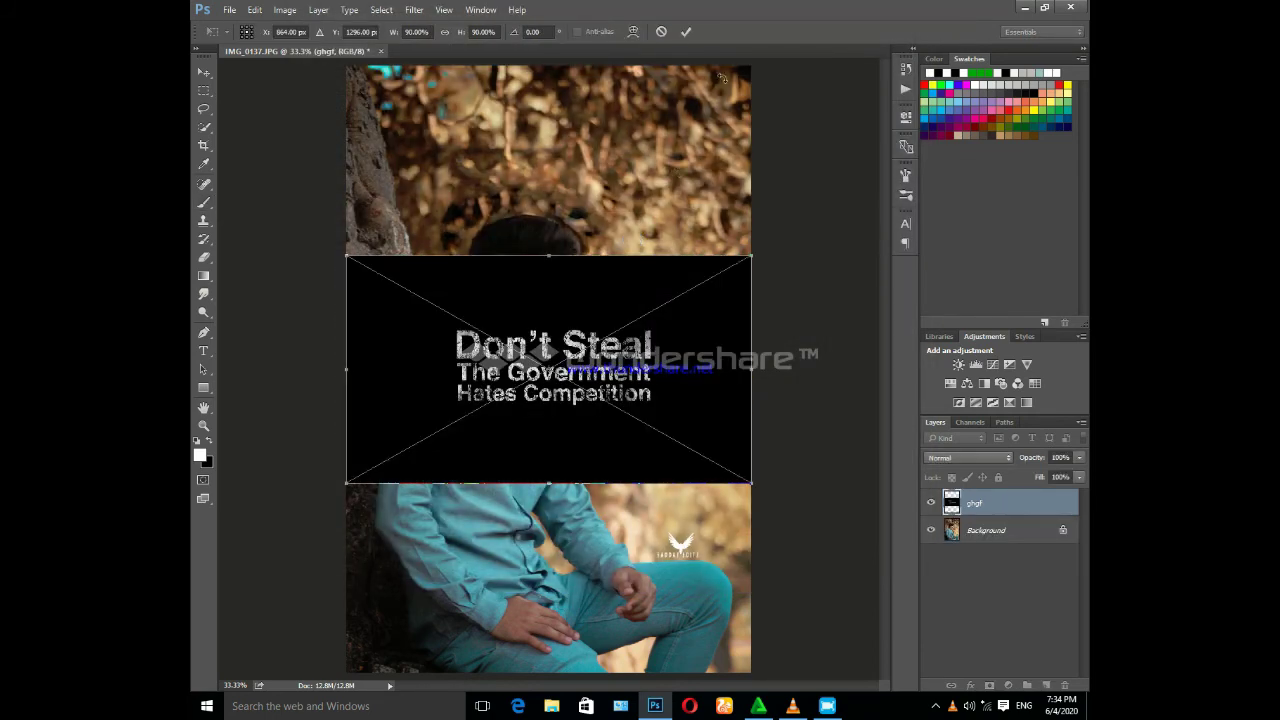
Commit the placement and set the text layer's blend mode to Linear Dodge (Add).
click(692, 31)
click(1004, 463)
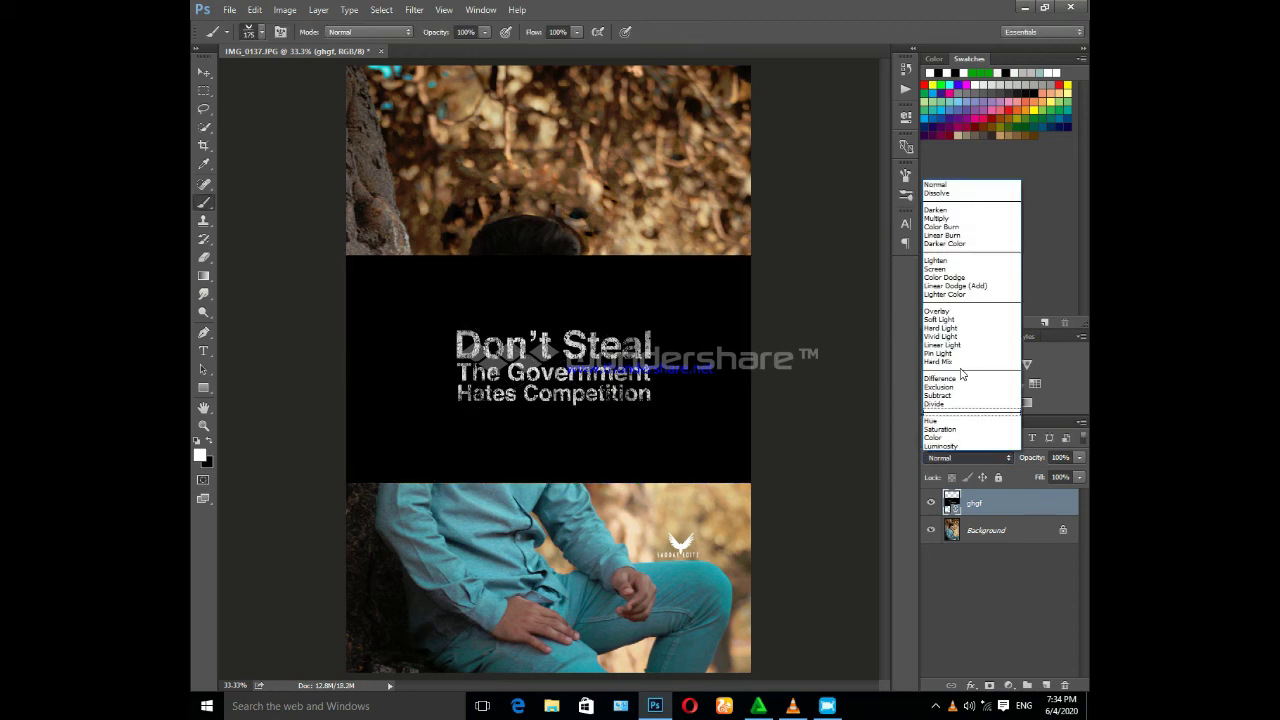
click(950, 266)
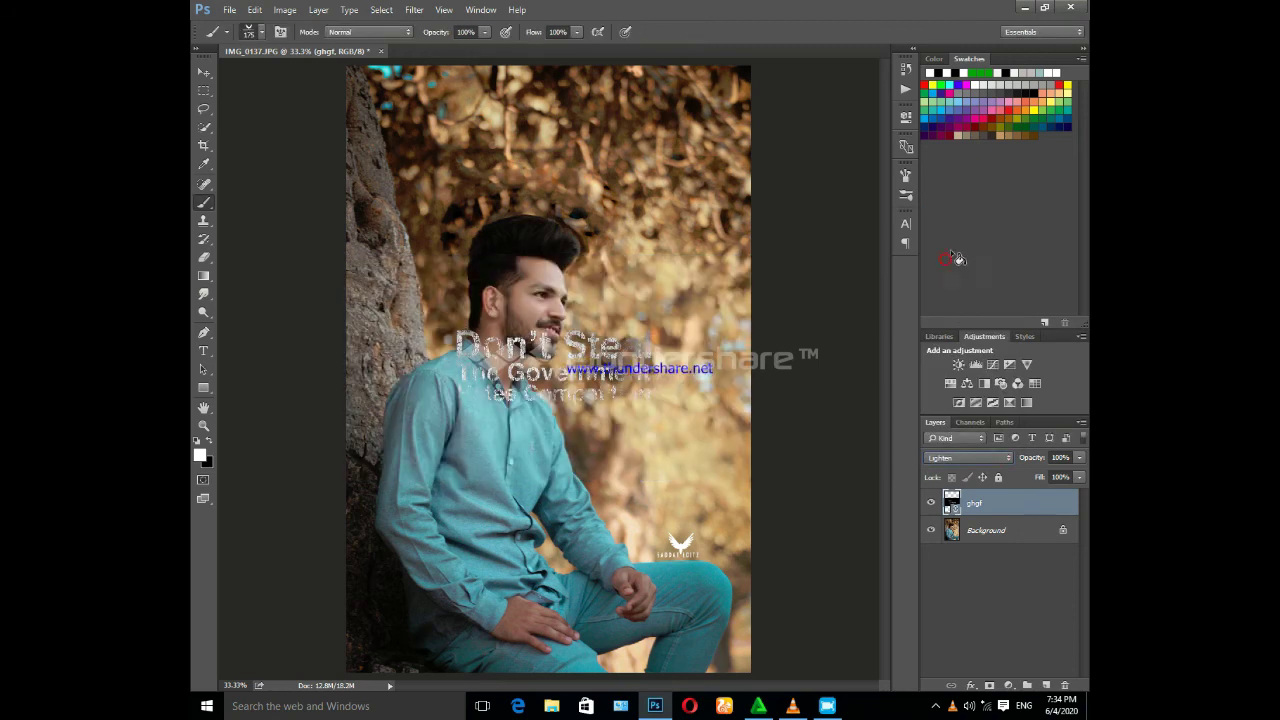
key(Up)
key(Up)
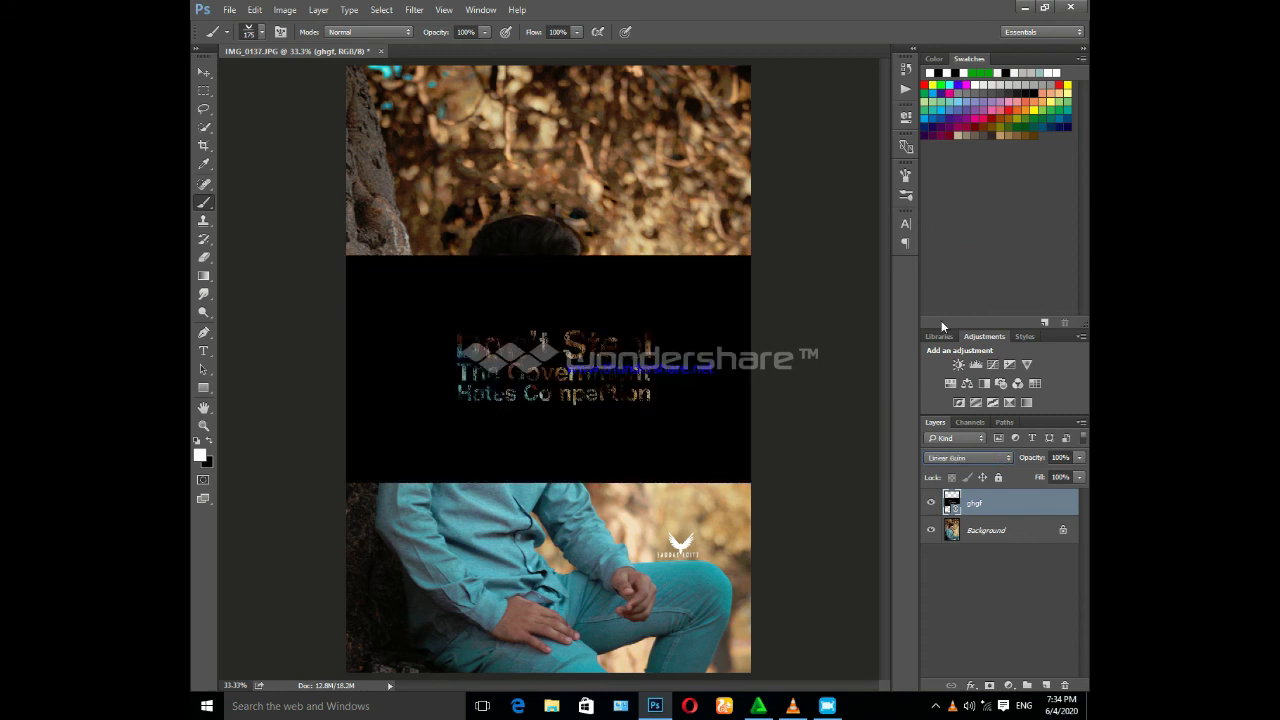
key(Up)
key(Up)
key(Up)
key(Up)
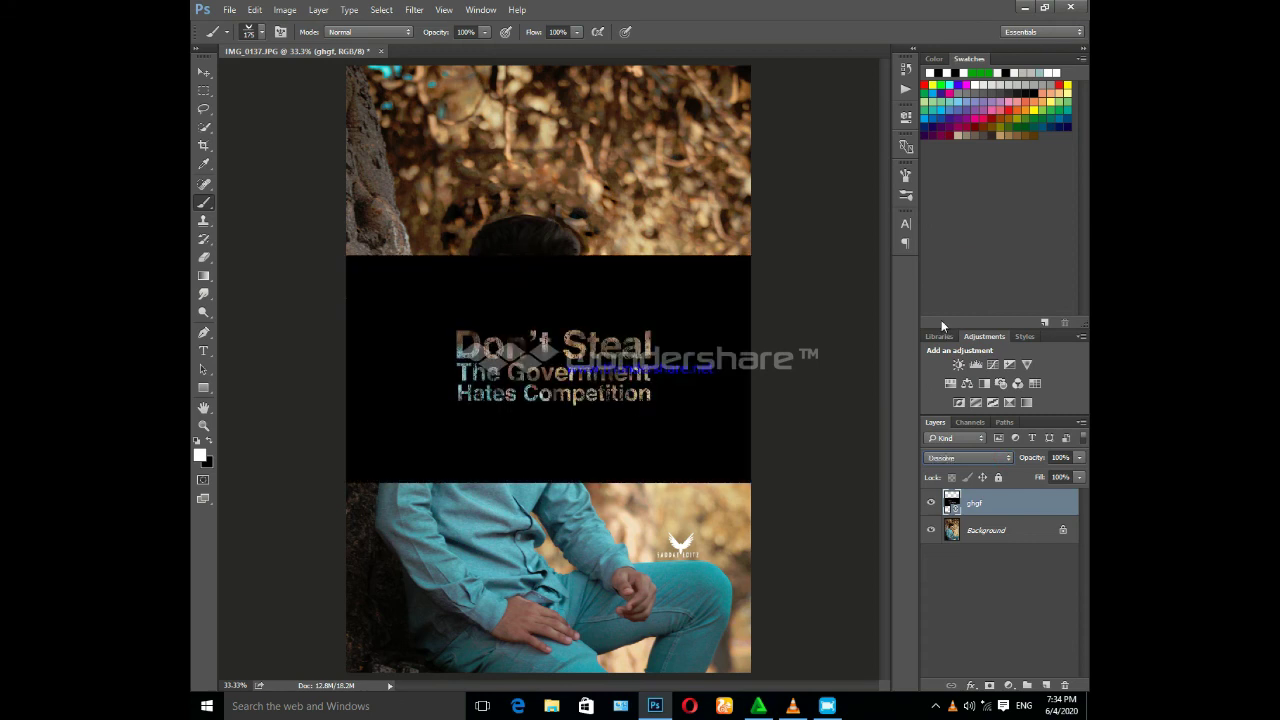
key(Up)
key(Down)
key(Down)
key(Down)
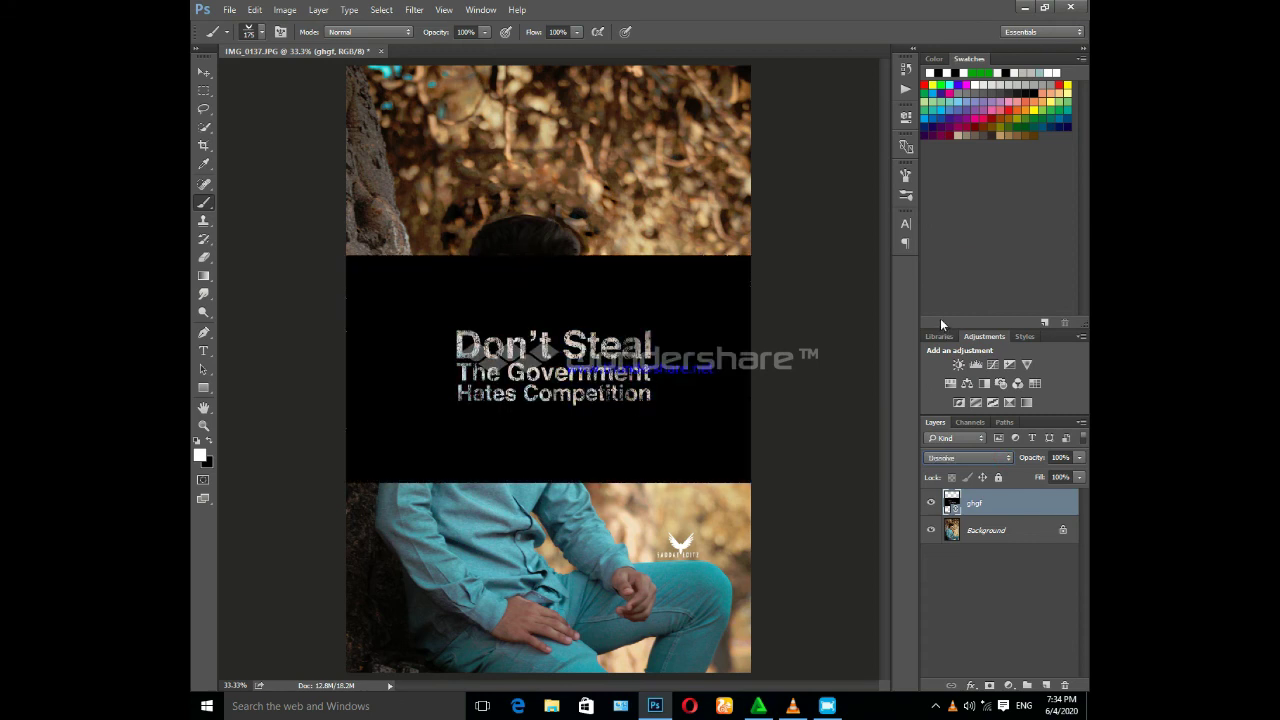
key(Down)
key(Down)
key(Down)
key(Down)
key(Down)
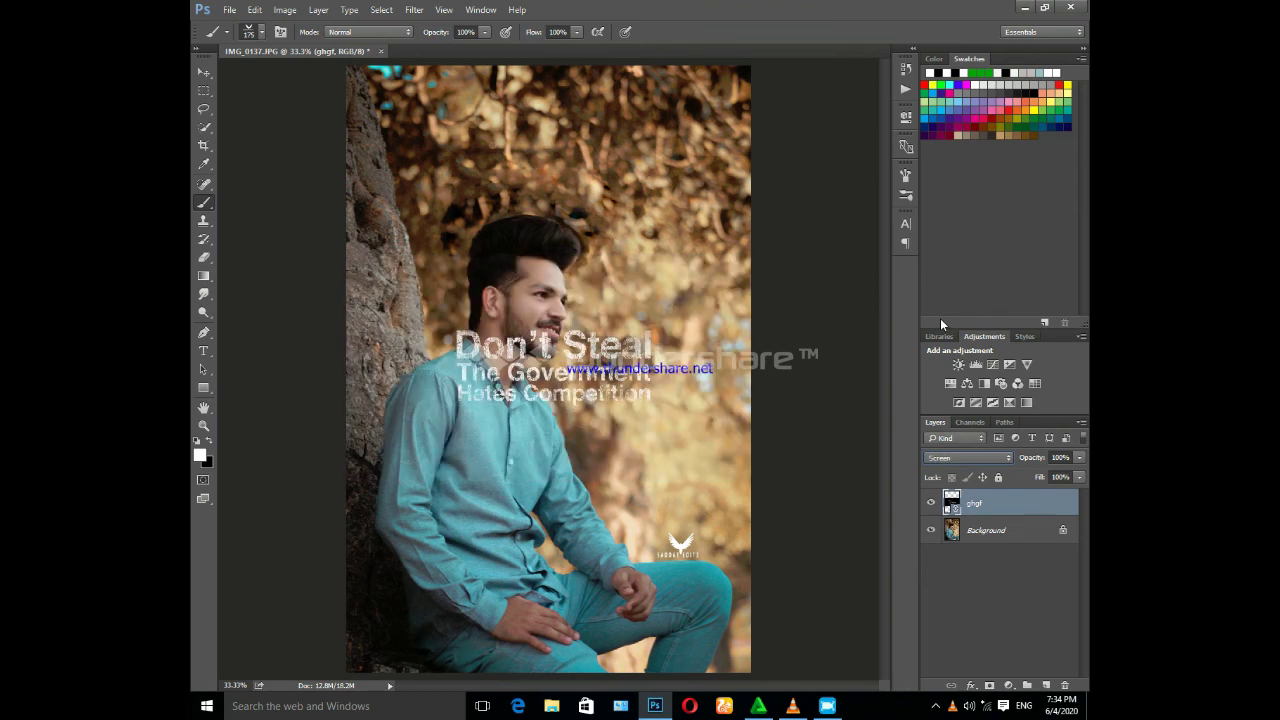
key(Down)
key(Down)
key(Down)
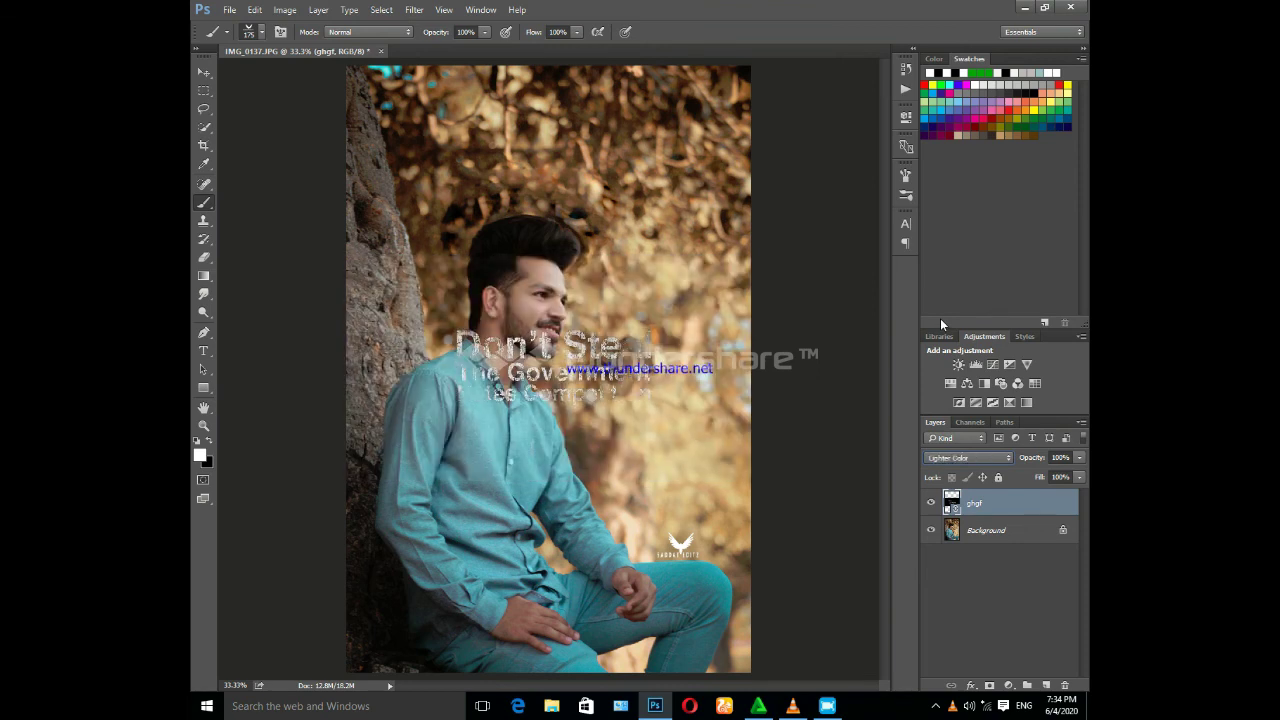
key(Down)
key(Up)
key(Up)
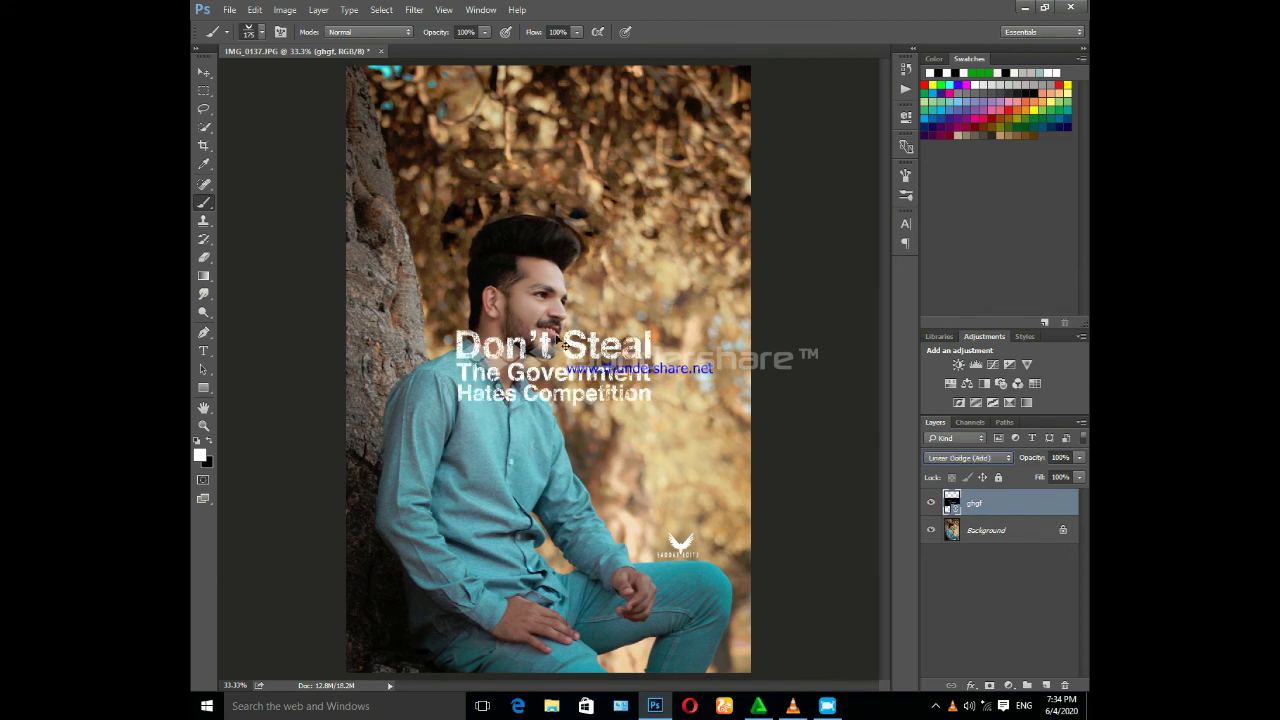
Scale the Don't Steal text down, move it above the logo, and tilt it slightly.
key(ctrl+t)
drag(751, 483, 578, 398)
drag(536, 343, 731, 450)
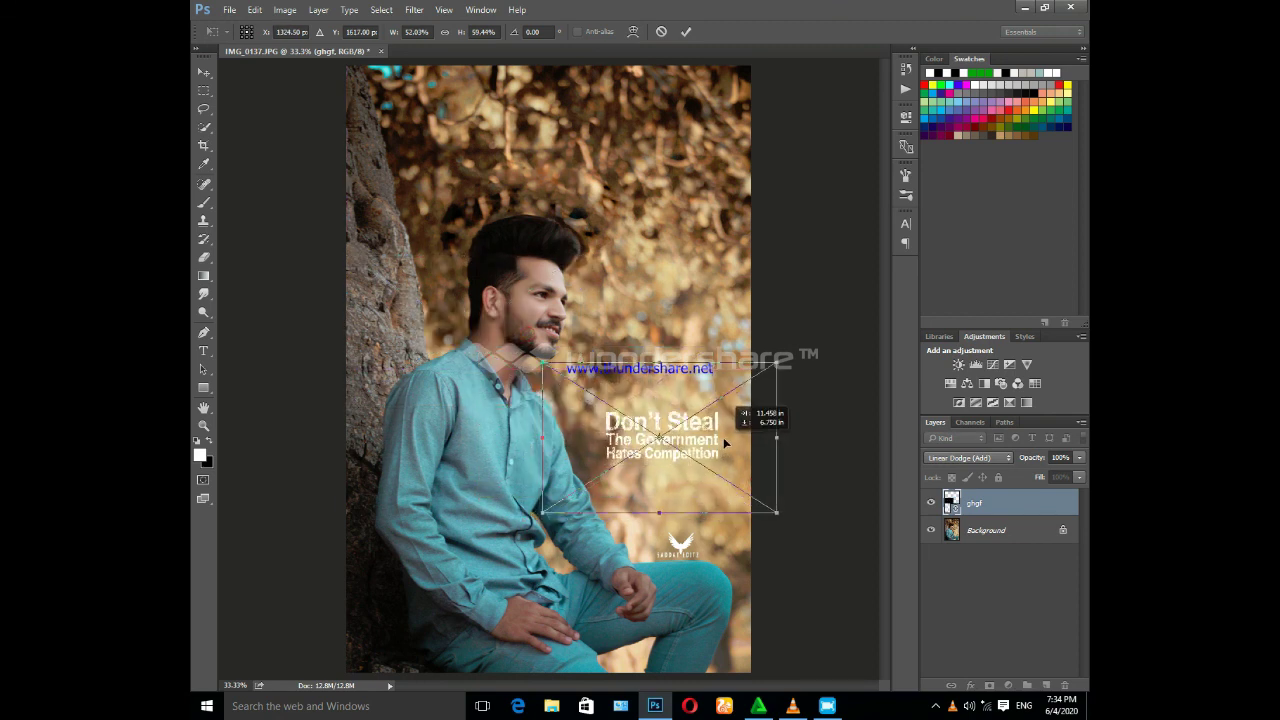
drag(808, 476, 811, 477)
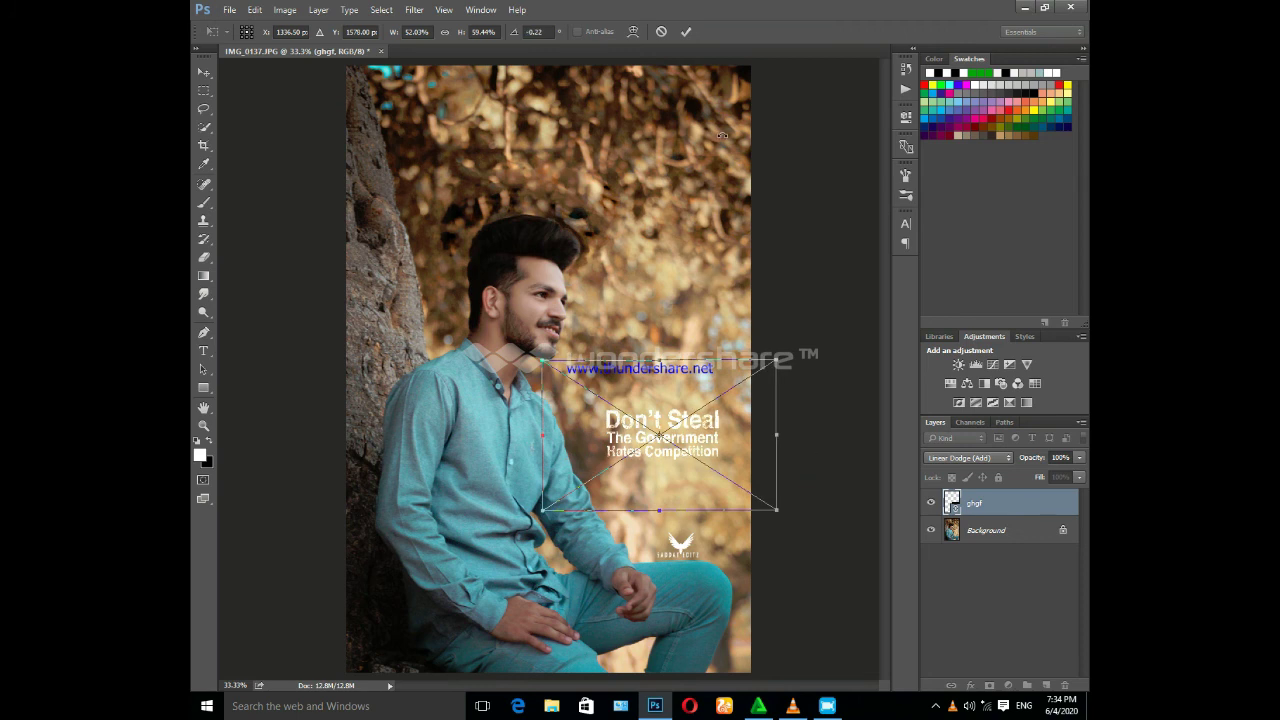
Commit the transform, brighten the text with Levels, and merge it down with Ctrl+E.
key(b)
click(688, 31)
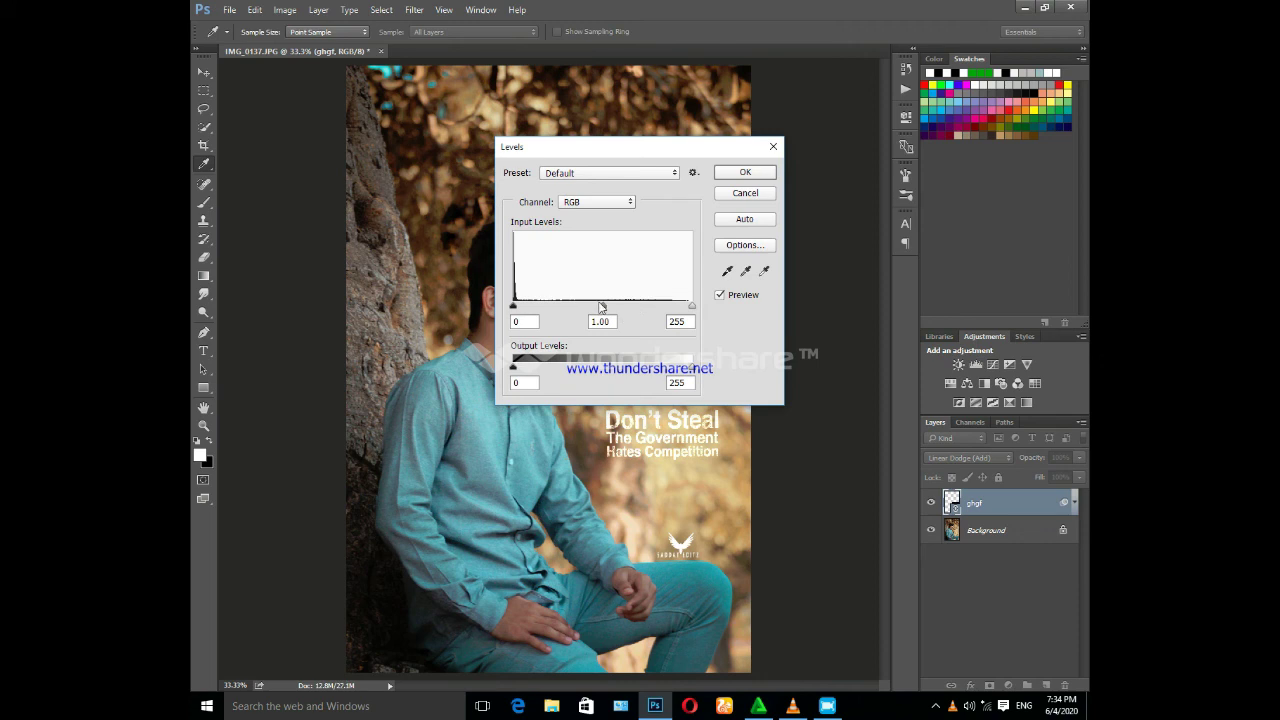
drag(606, 308, 574, 316)
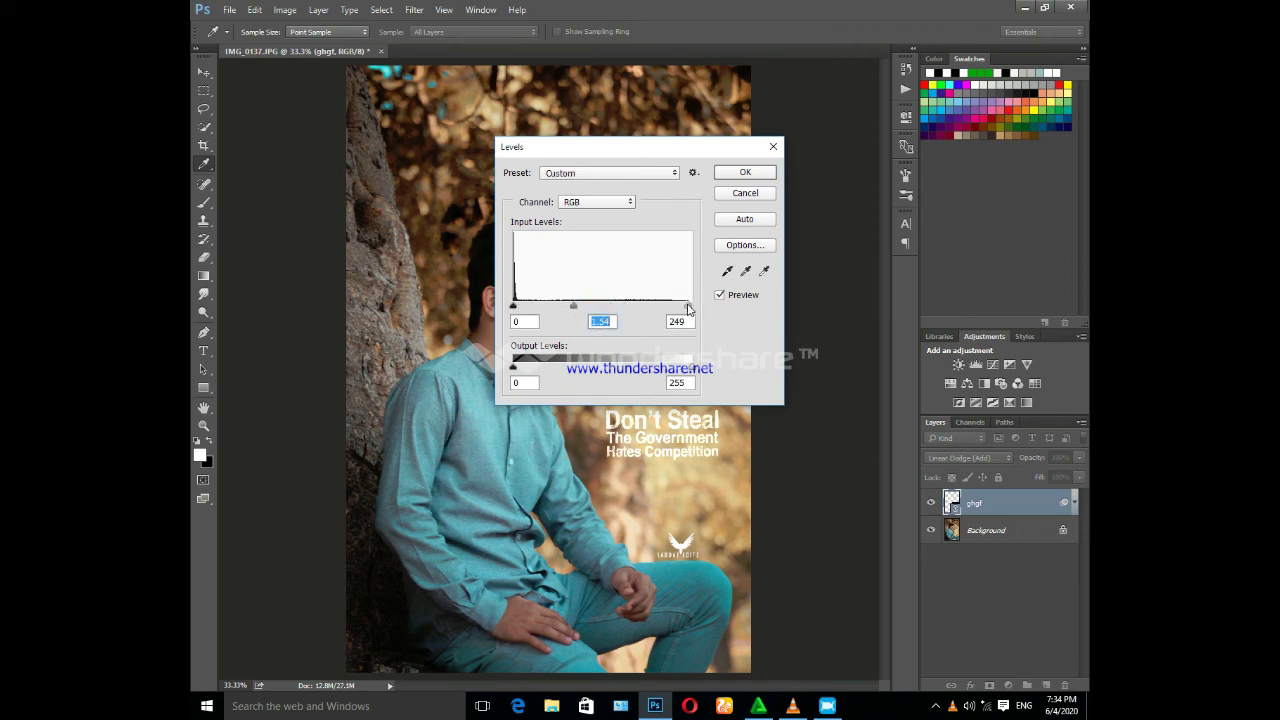
drag(690, 305, 667, 305)
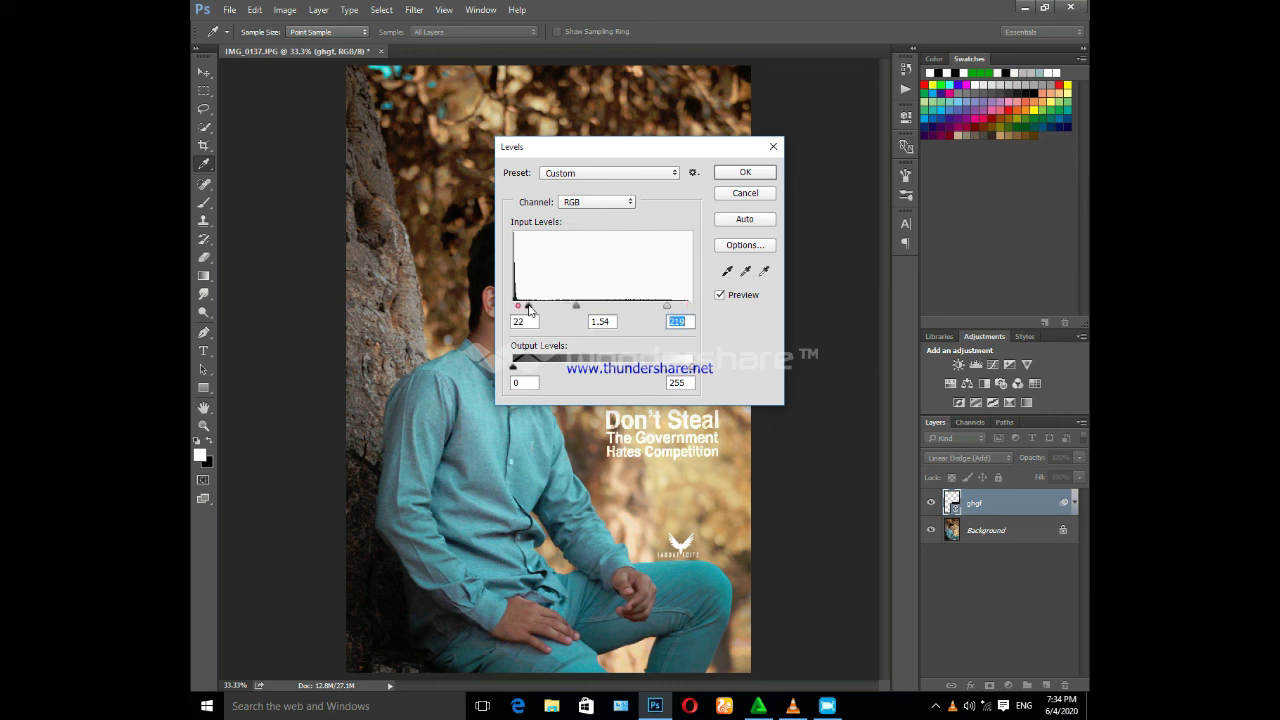
drag(514, 306, 504, 306)
click(742, 173)
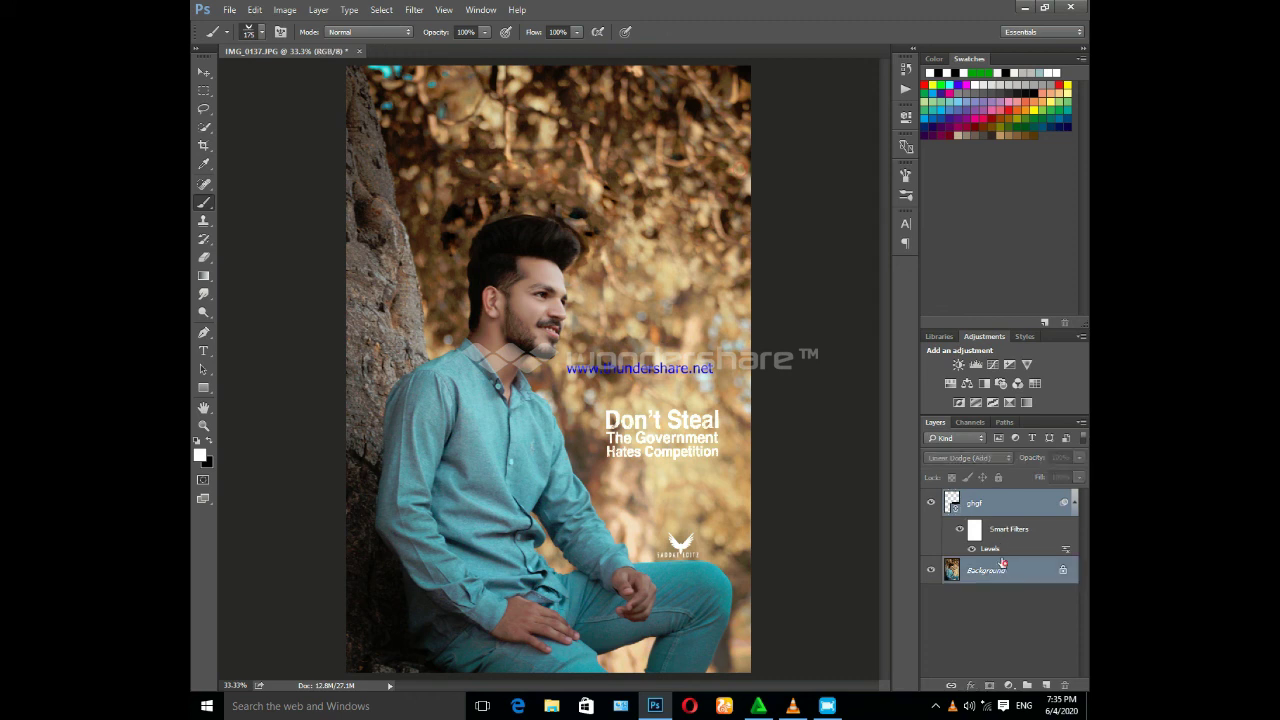
key(ctrl+e)
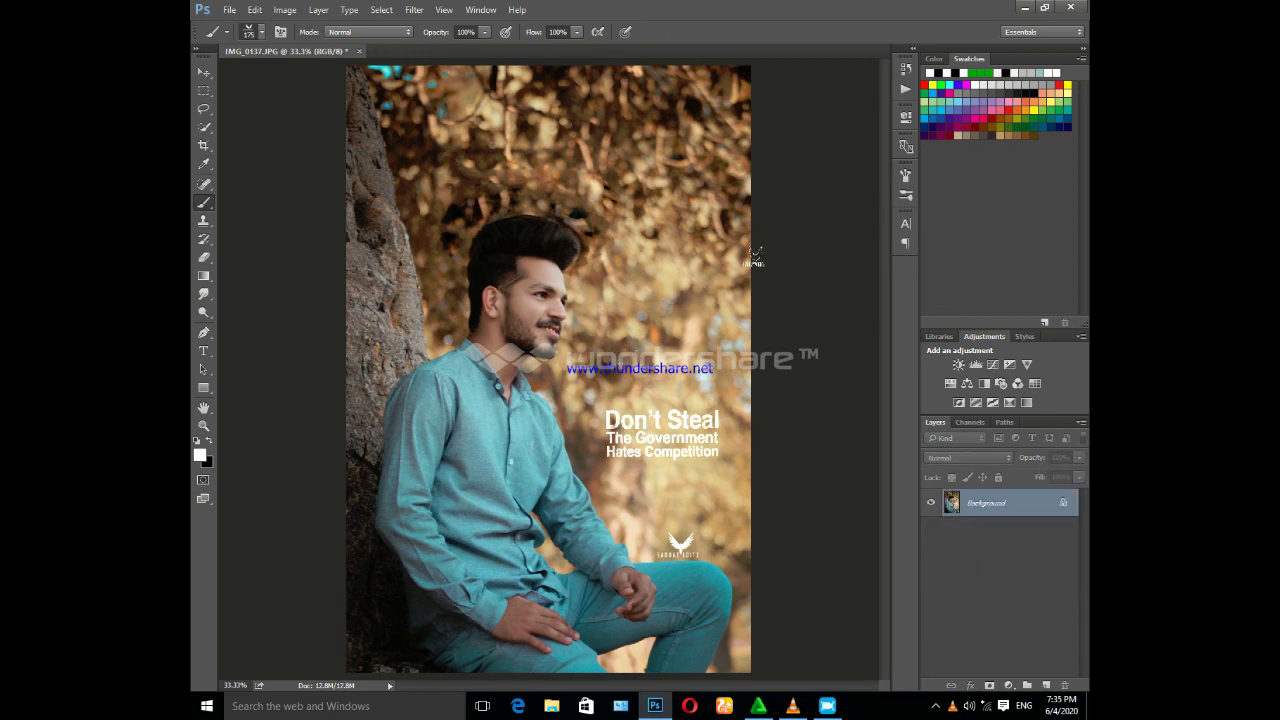